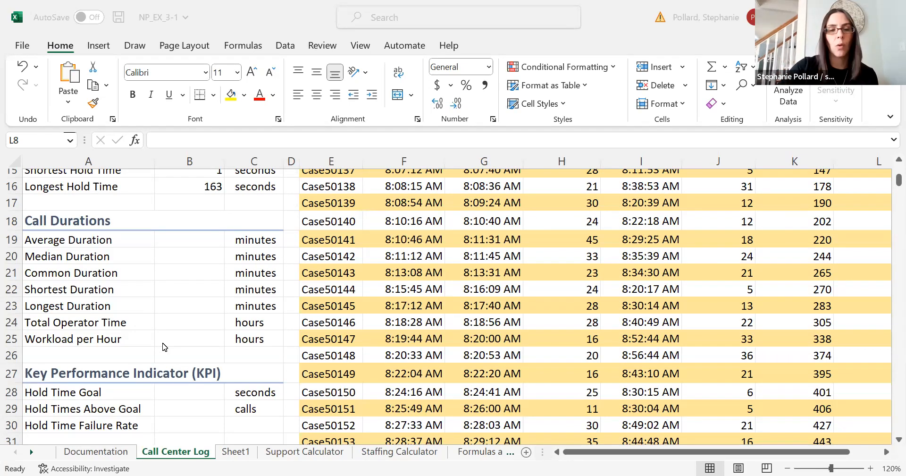
Enter 15 as the Hold Time Goal in cell B28.
left_click(182, 393)
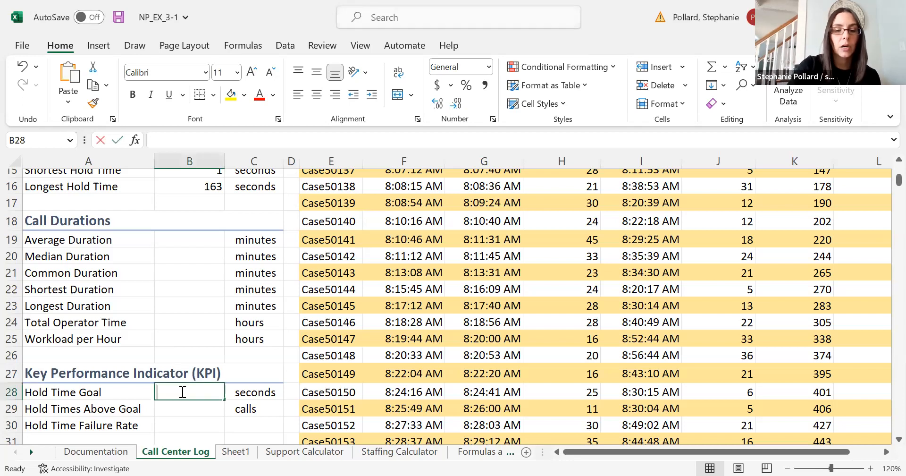
type("15")
key("Return")
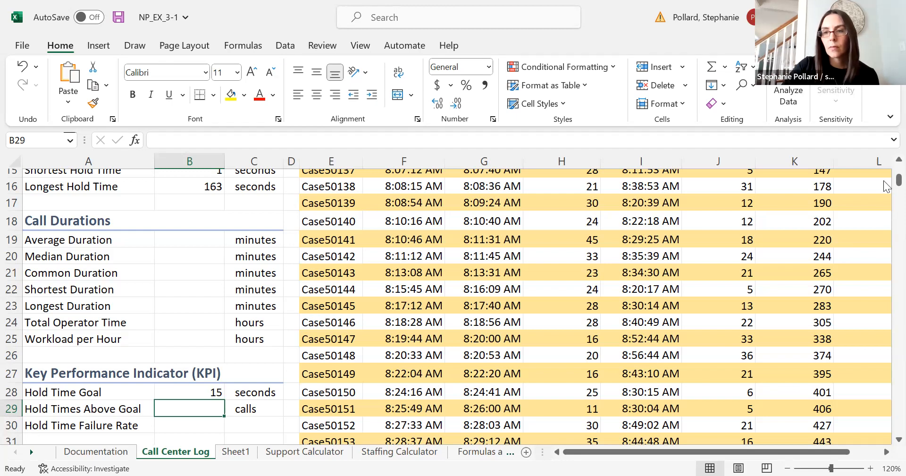
Begin a formula in L5 that subtracts from the hold time in H5.
scroll(783, 449, "up", 5)
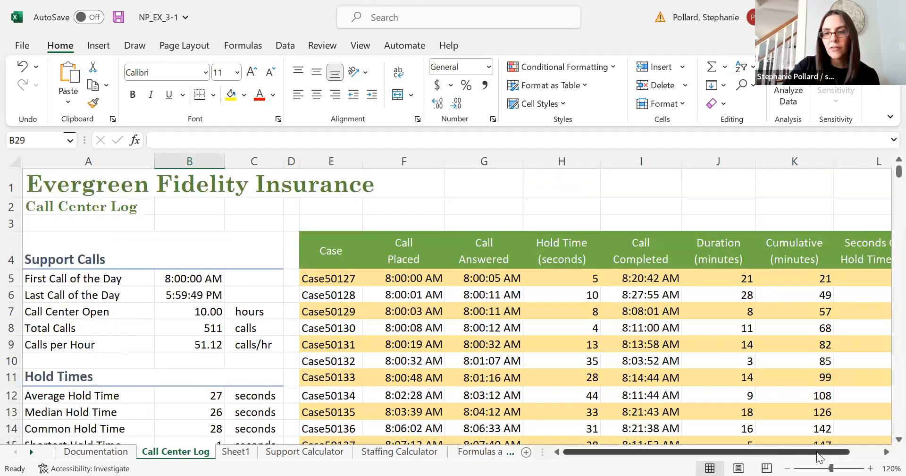
left_click_drag(813, 450, 827, 451)
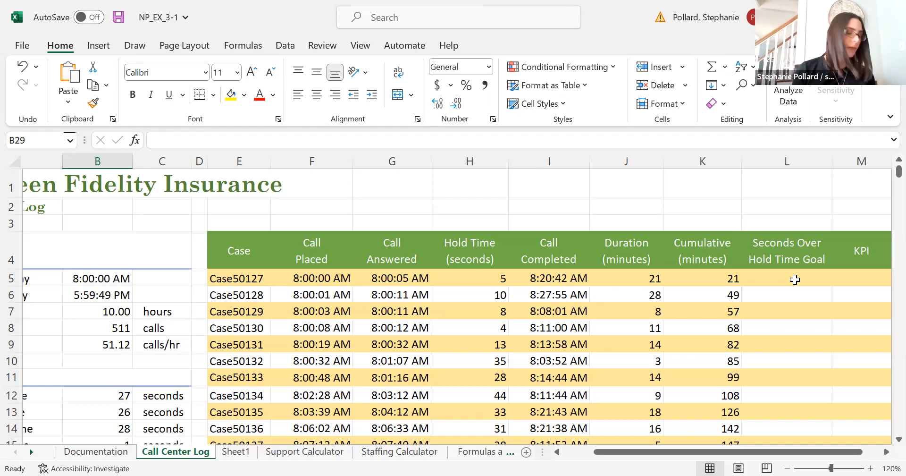
left_click(795, 280)
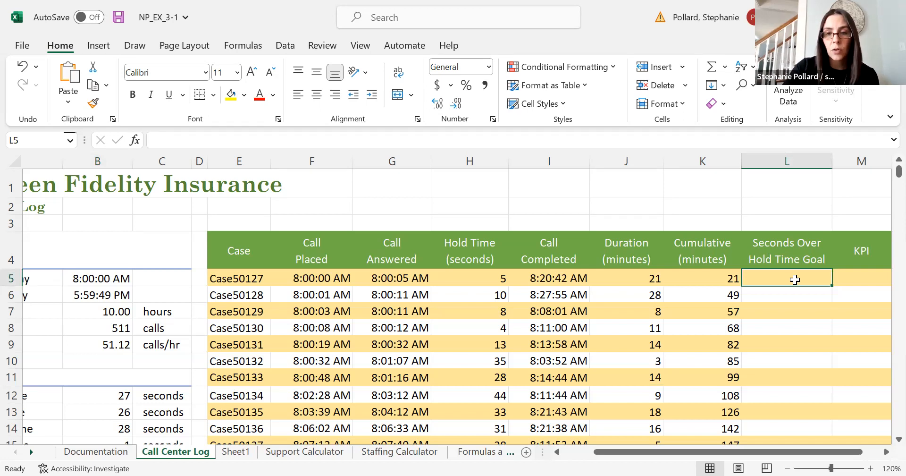
type("=")
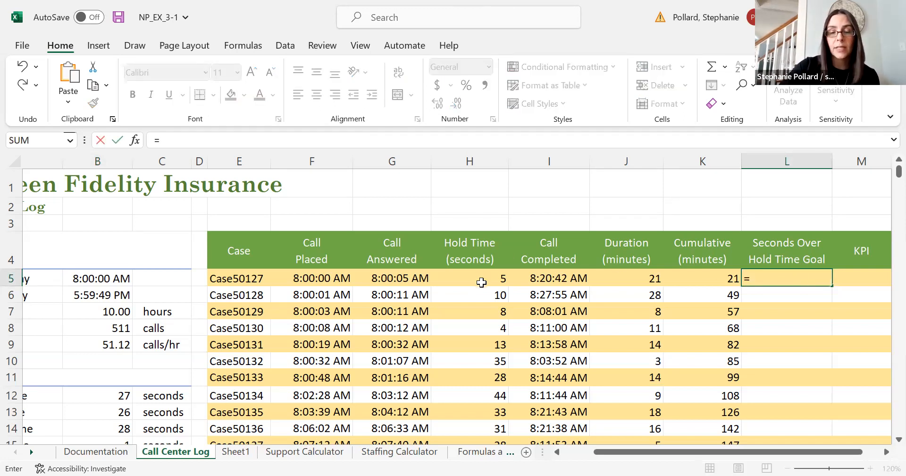
left_click(481, 282)
type("-")
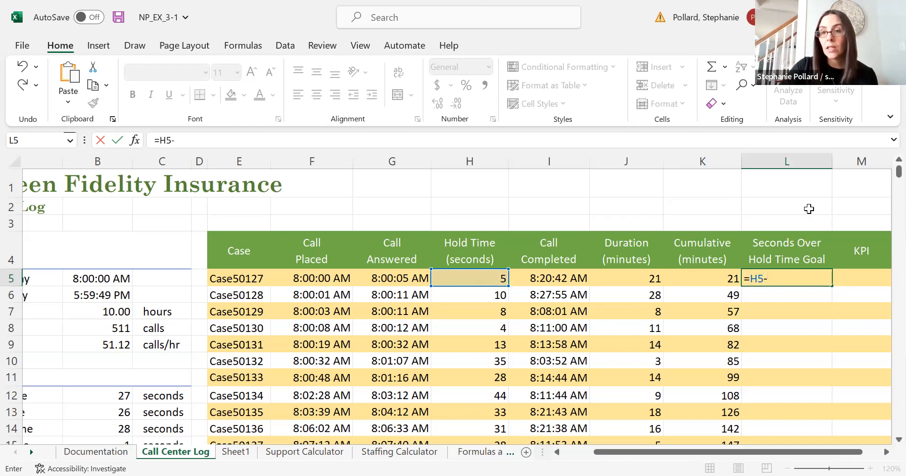
scroll(884, 174, "down", 10)
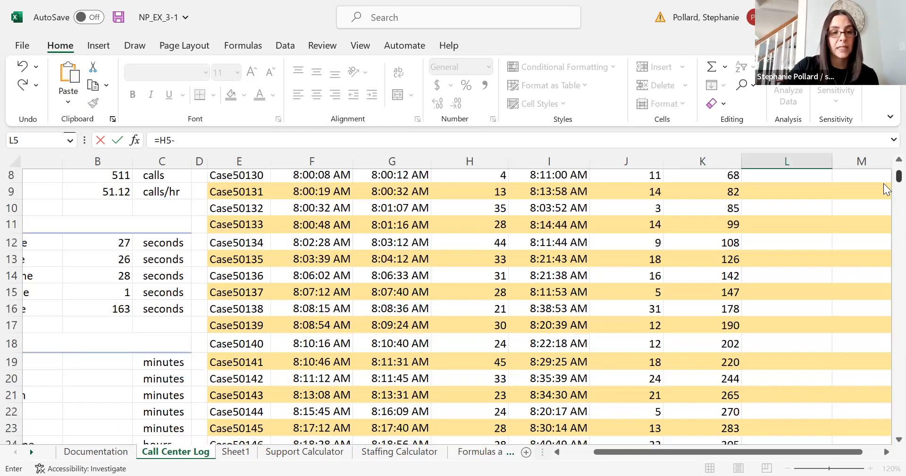
scroll(885, 183, "up", 4)
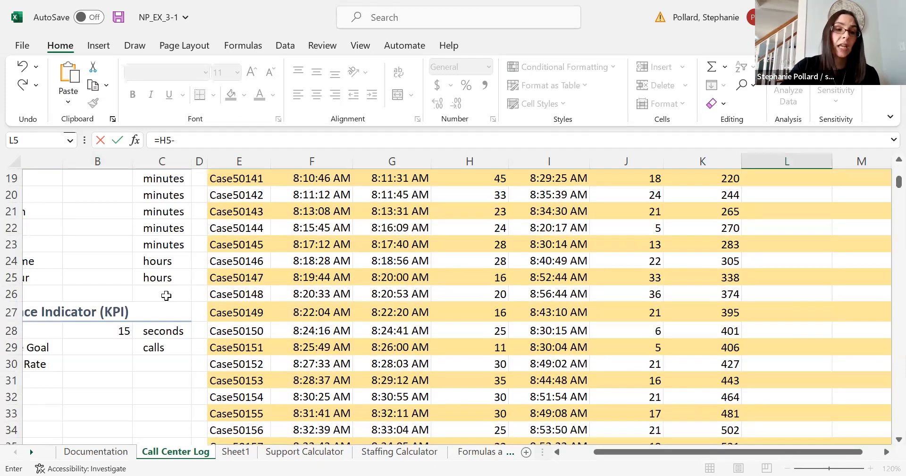
left_click(124, 332)
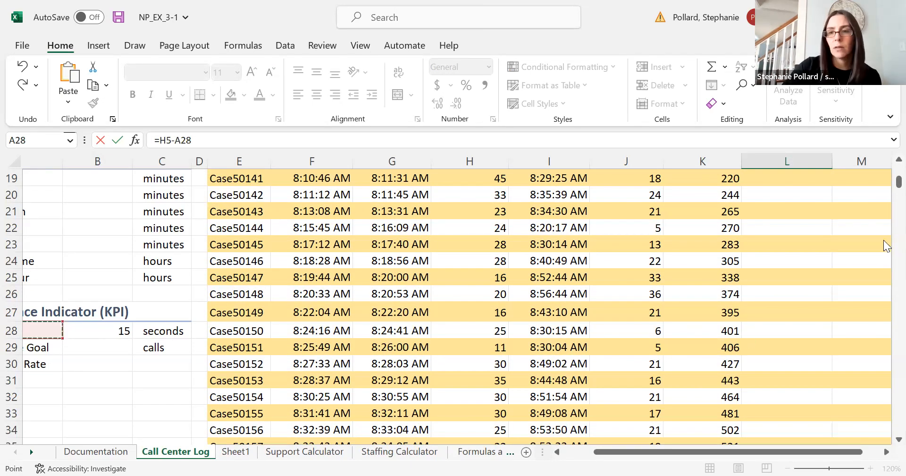
scroll(886, 182, "up", 6)
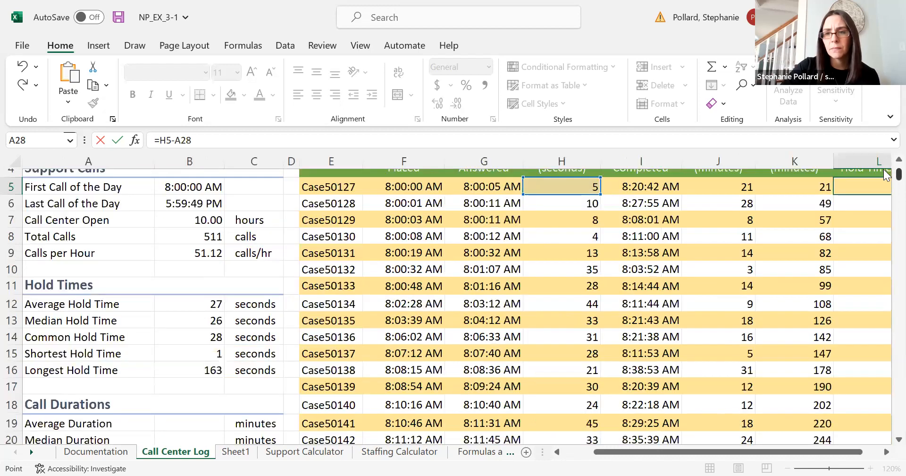
key("BackSpace")
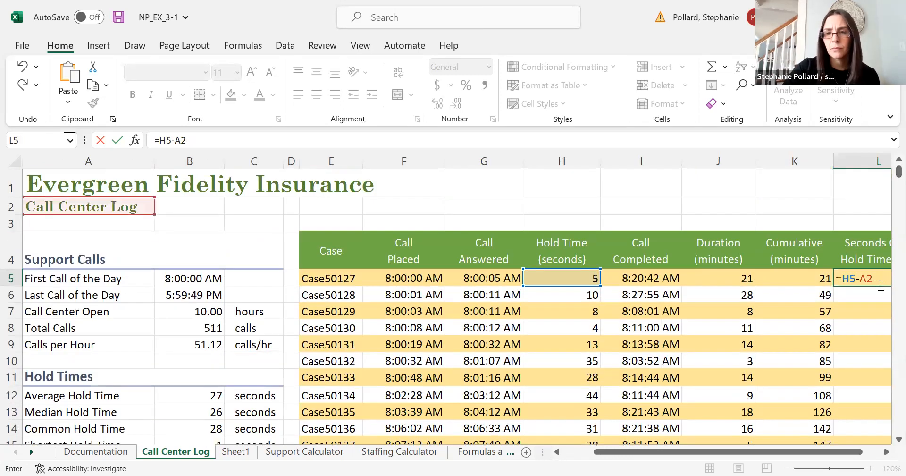
key("BackSpace")
key("BackSpace")
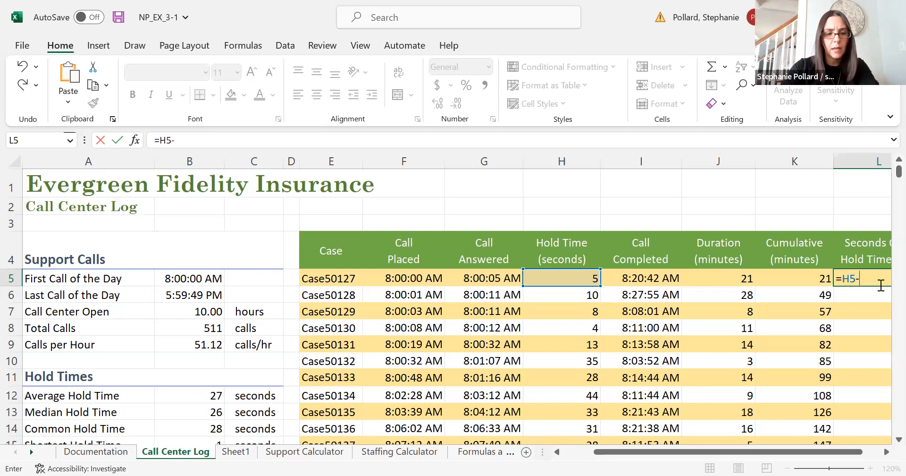
Complete the L5 formula as =H5-B28, checking that the reference points to the Hold Time Goal value.
type("B28")
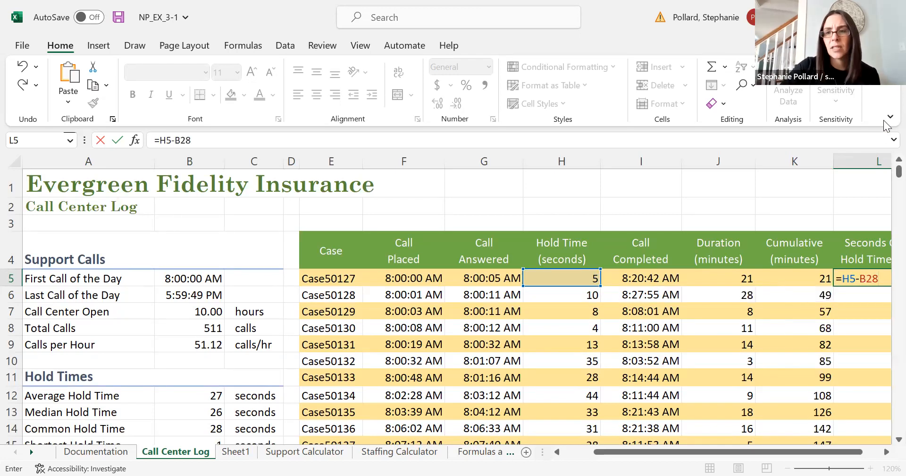
scroll(886, 180, "down", 10)
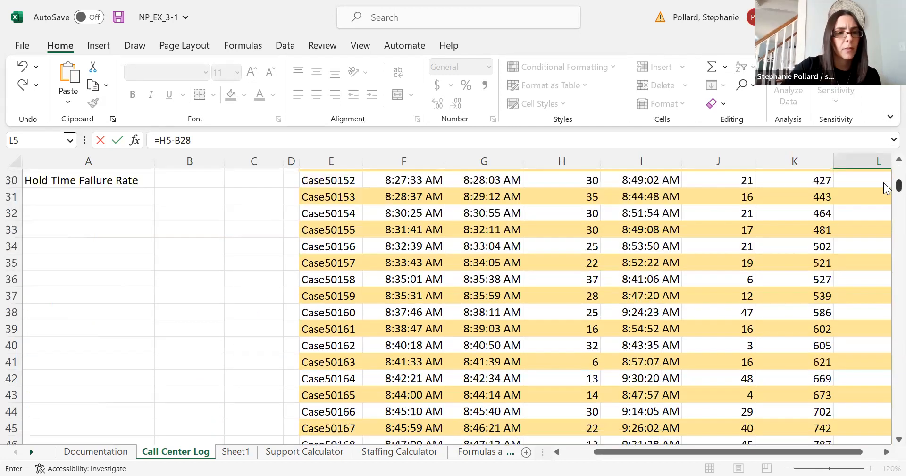
scroll(886, 185, "up", 4)
scroll(886, 185, "up", 1)
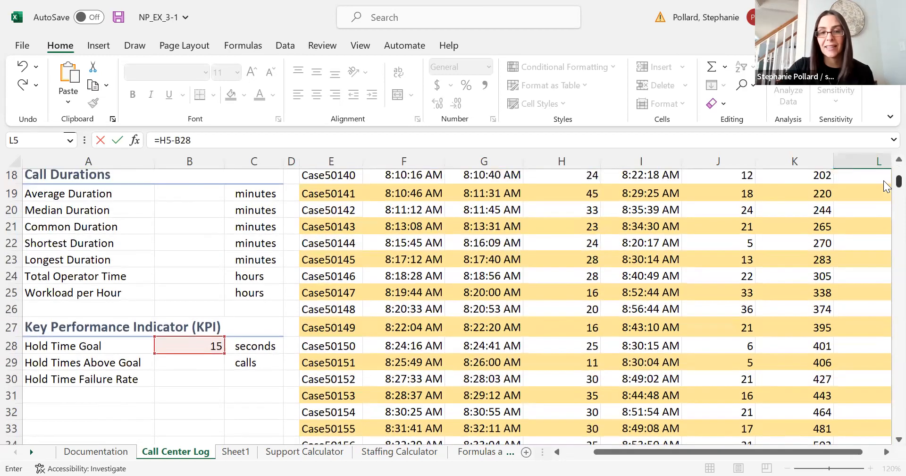
scroll(885, 184, "up", 6)
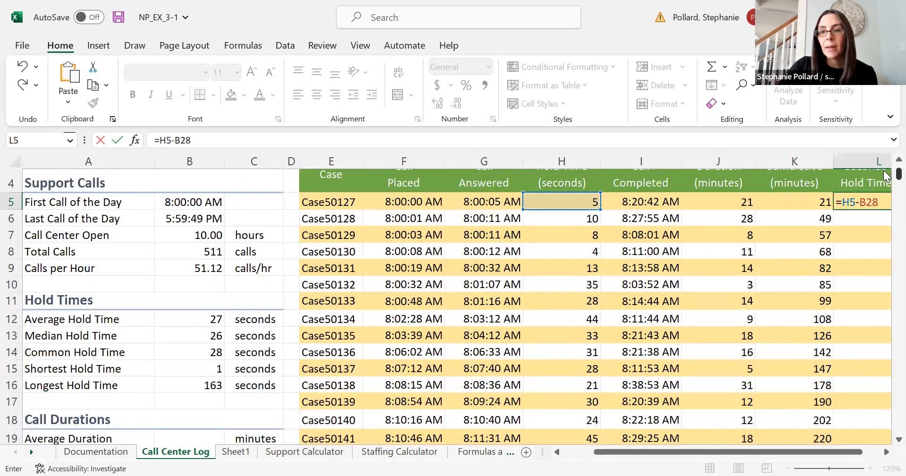
key("Return")
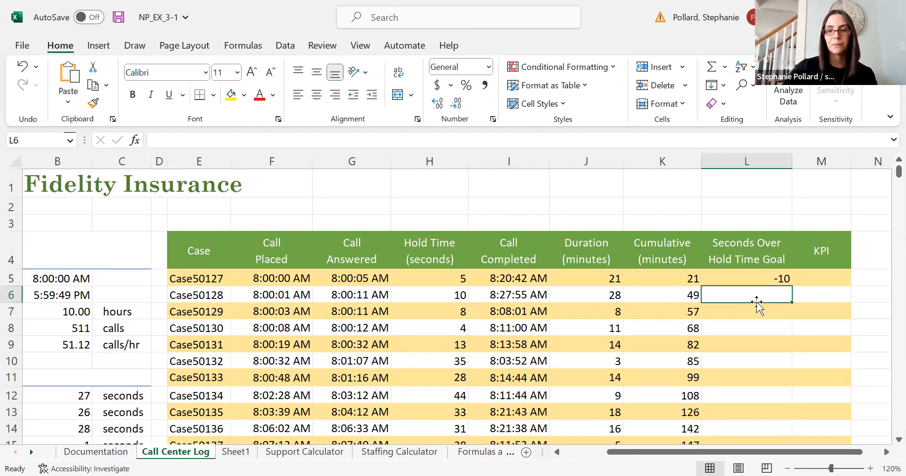
Try filling the L5 formula down to L8 and examine the cell references in the copied formulas.
left_click(754, 279)
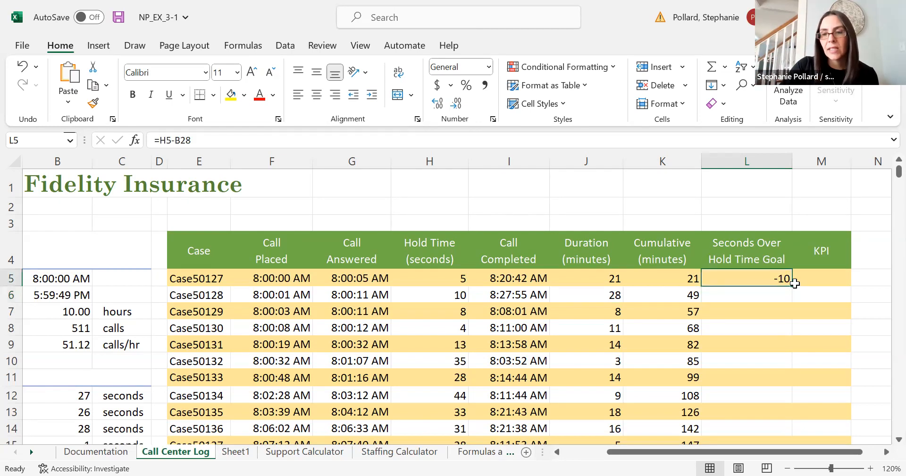
left_click_drag(793, 287, 788, 334)
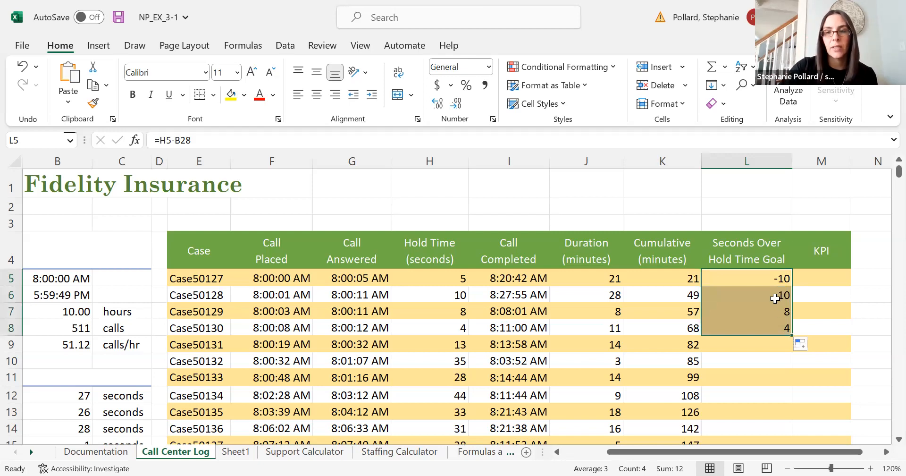
left_click(775, 295)
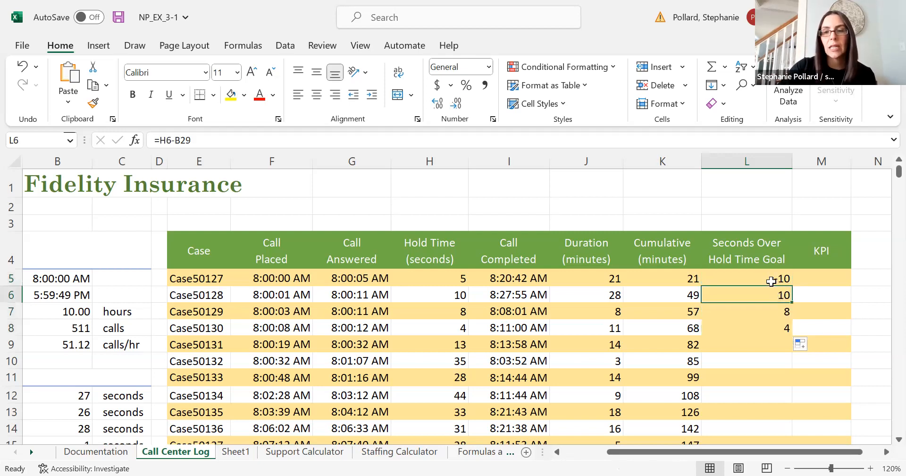
left_click(773, 278)
left_click(772, 296)
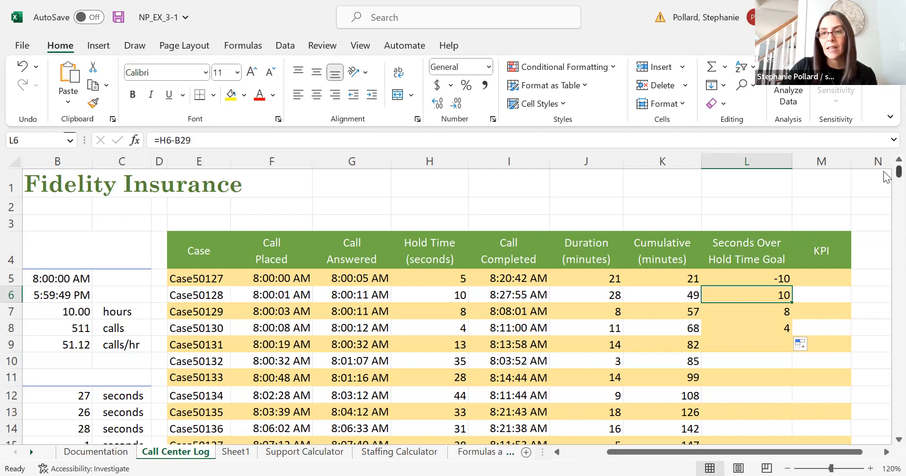
left_click_drag(898, 173, 886, 187)
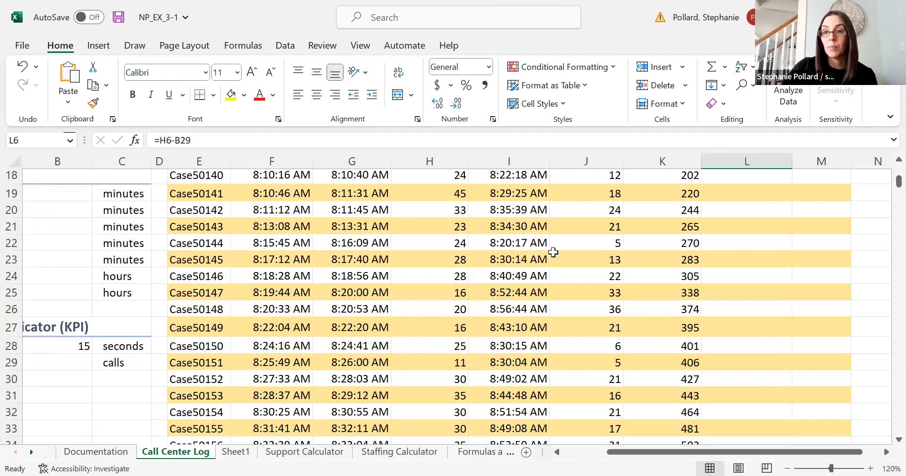
left_click_drag(885, 187, 886, 181)
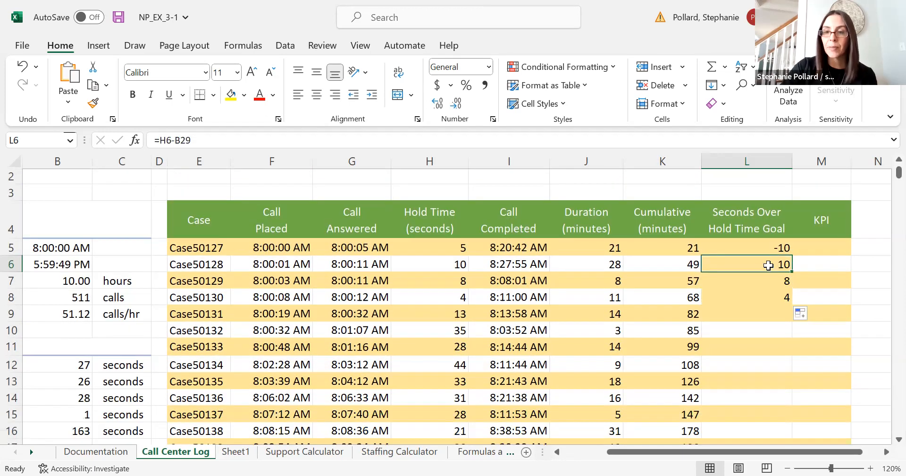
Make the B28 reference in L5 absolute so the formula reads =H5-$B$28.
left_click(762, 241)
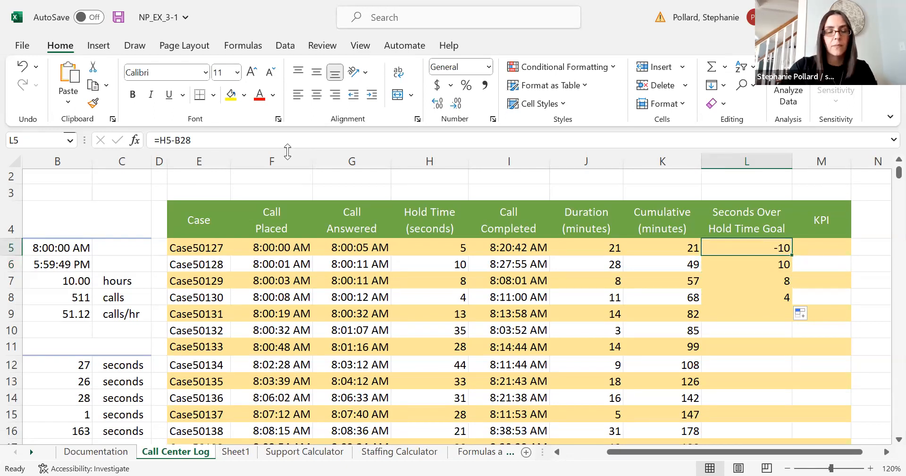
left_click(176, 137)
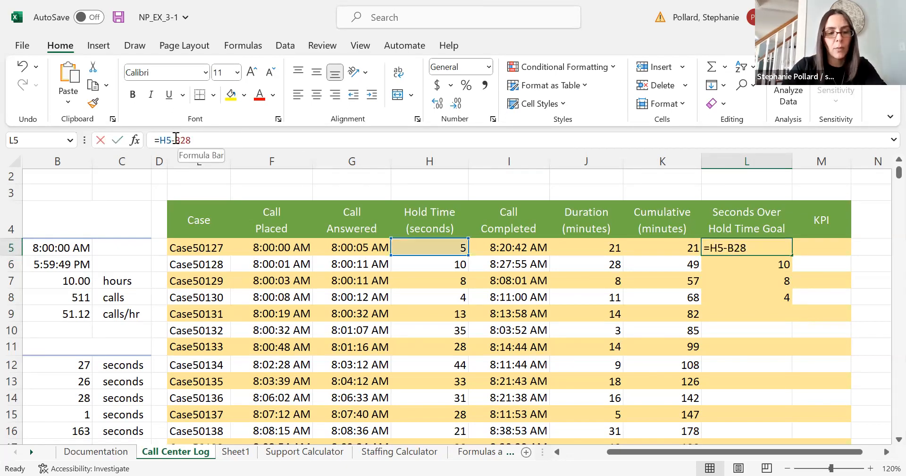
type("$")
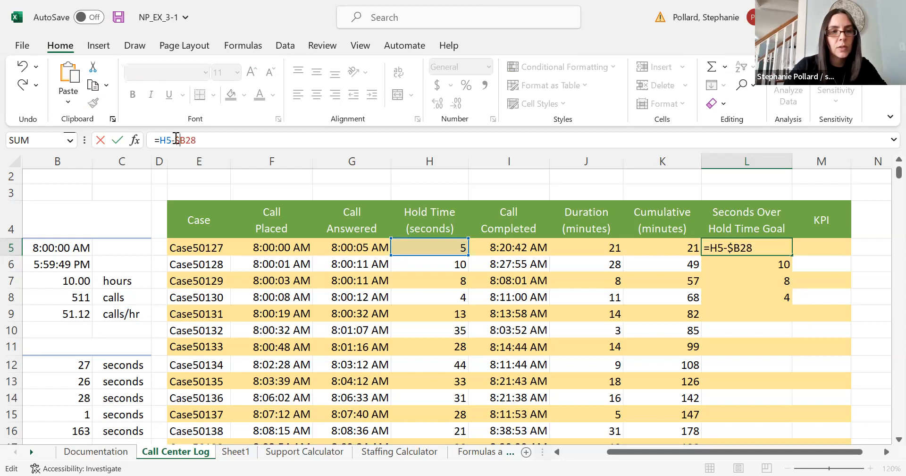
key("Right")
type("$")
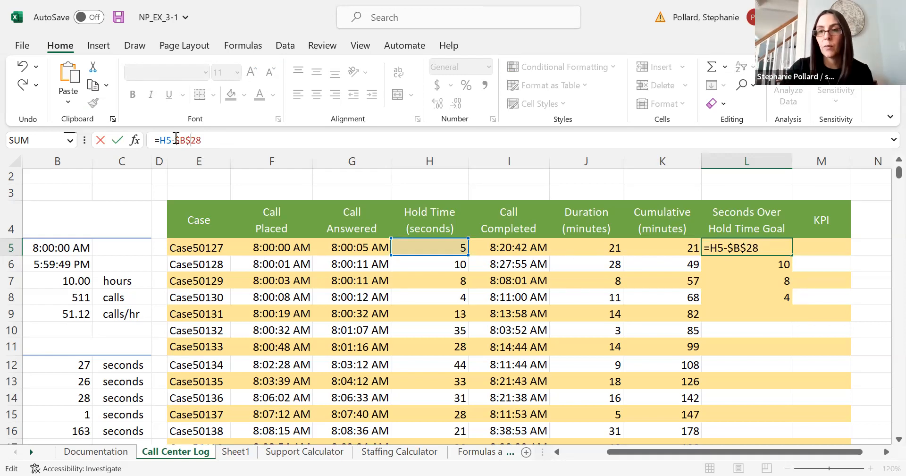
key("Return")
Fill the L5 formula down through L9 and check the references in the copied formulas.
left_click(779, 246)
left_click_drag(787, 253, 787, 316)
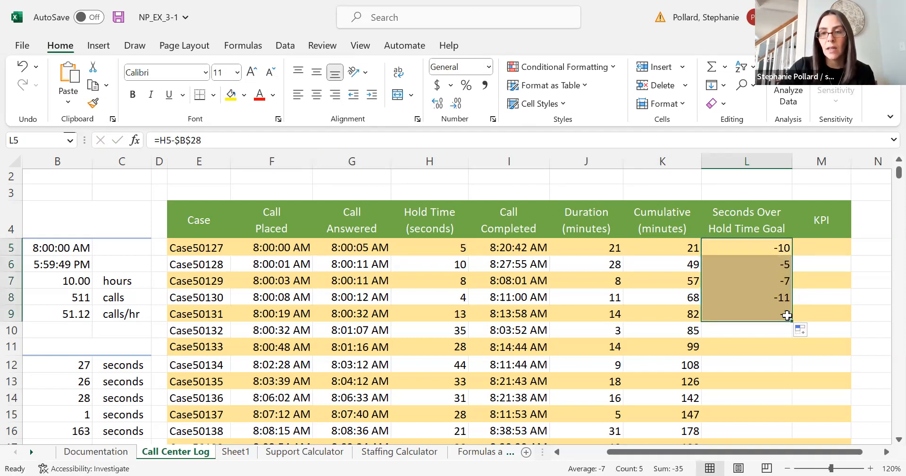
left_click(759, 265)
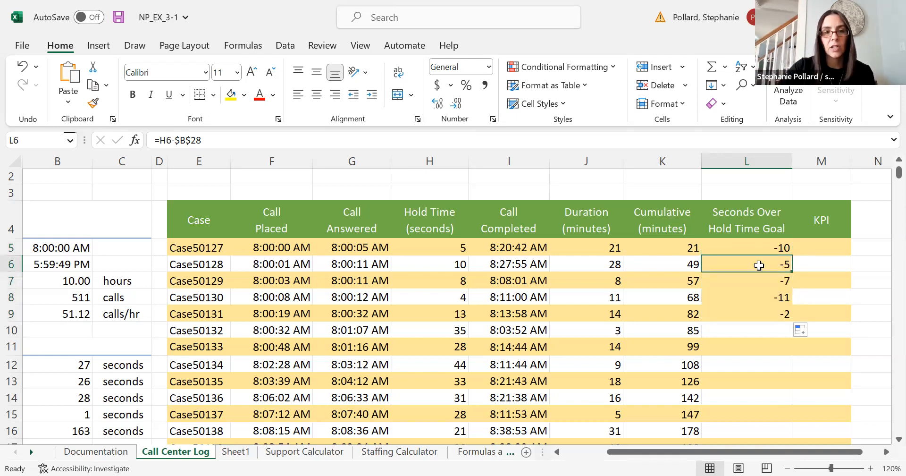
left_click(757, 284)
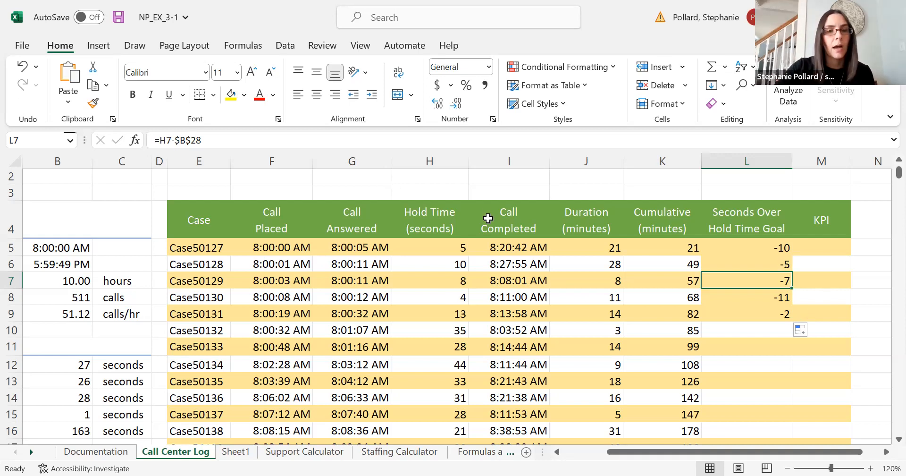
Set the filled range L5:L9 to Fill Without Formatting so the banded row colours are kept.
left_click(804, 333)
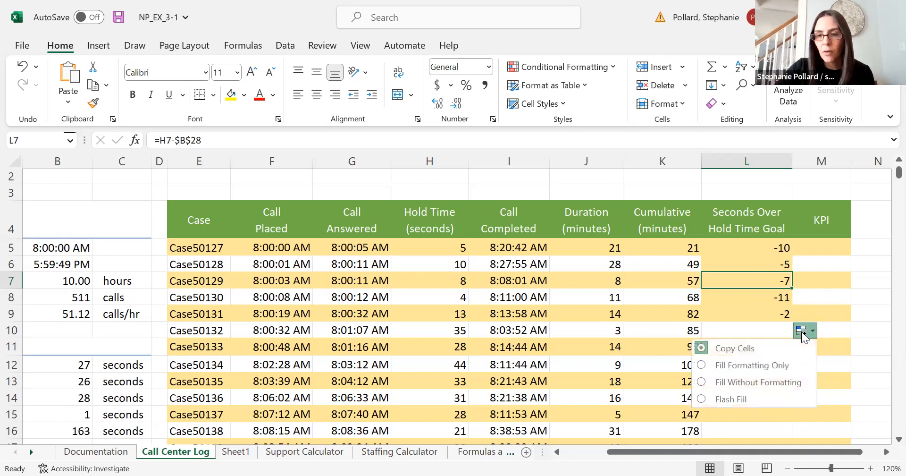
left_click(782, 380)
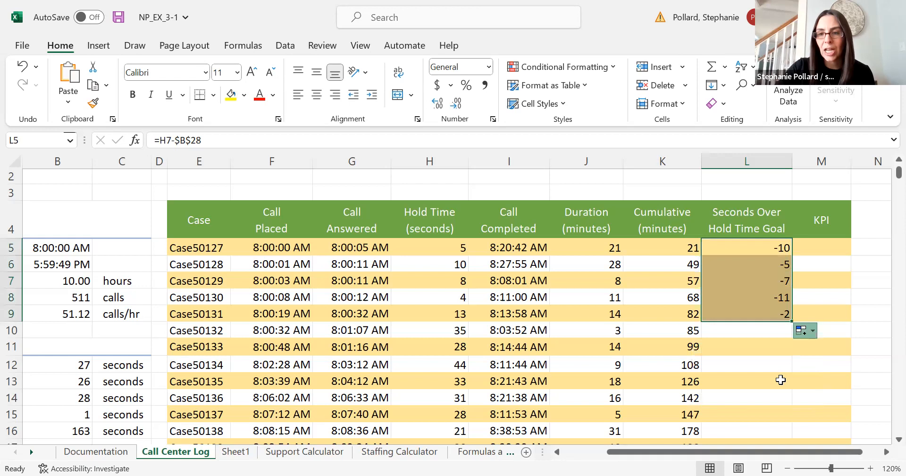
left_click(804, 332)
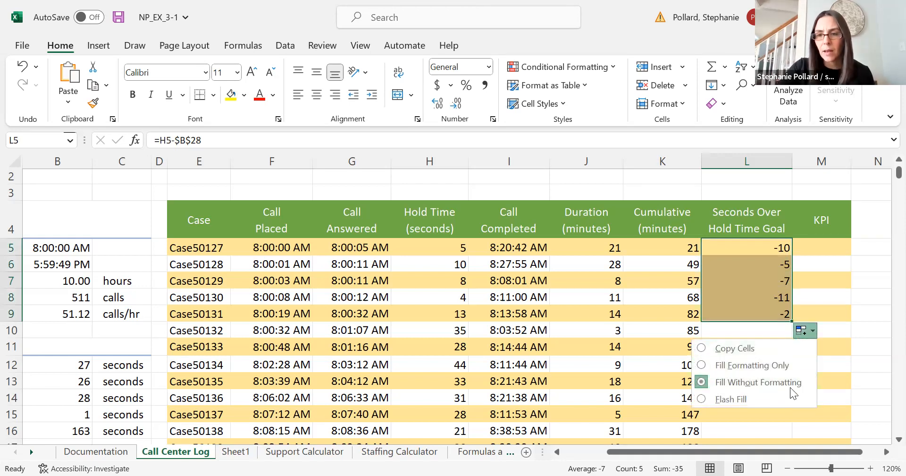
left_click(732, 382)
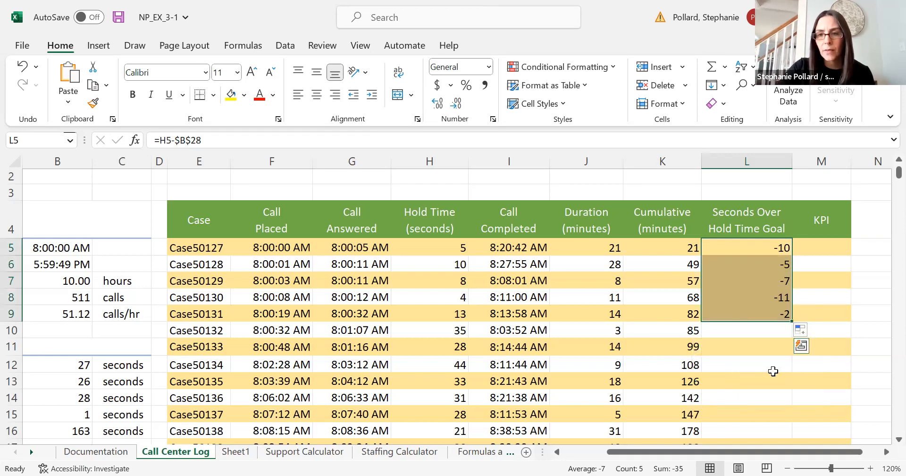
Undo the formula fill in L5:L9 and the absolute reference edit in L5, back to =H5-B28.
left_click(774, 370)
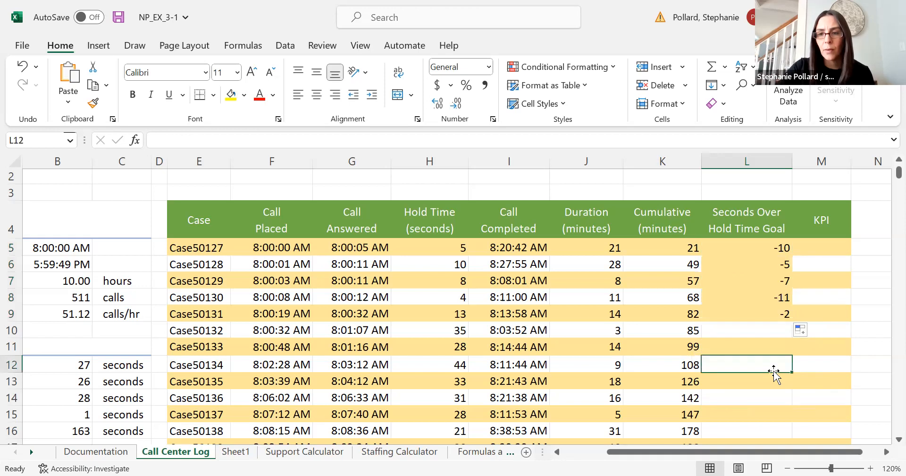
left_click(22, 67)
left_click(22, 67)
left_click(25, 68)
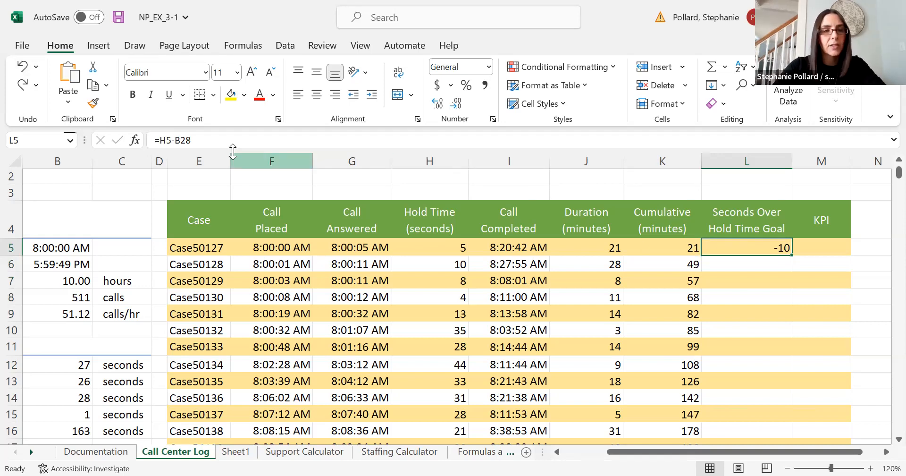
Make the goal cell reference in L5 absolute so the formula reads =H5-$B$28.
left_click(176, 140)
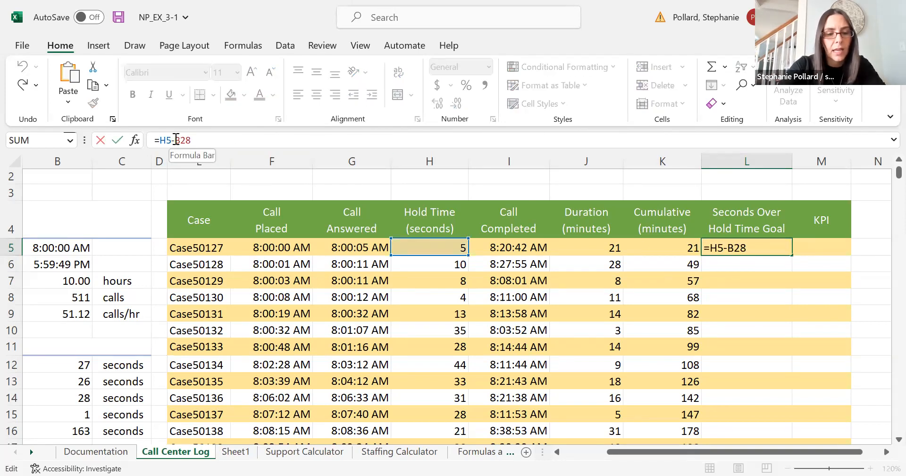
type("$B")
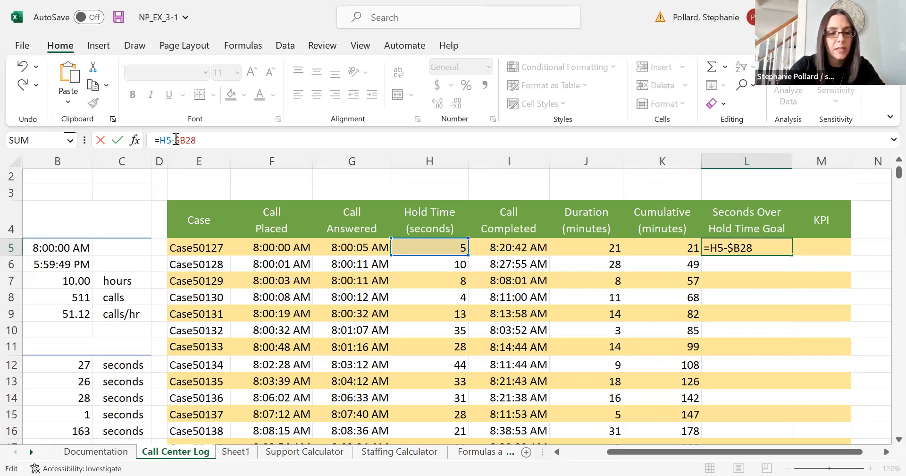
type("$")
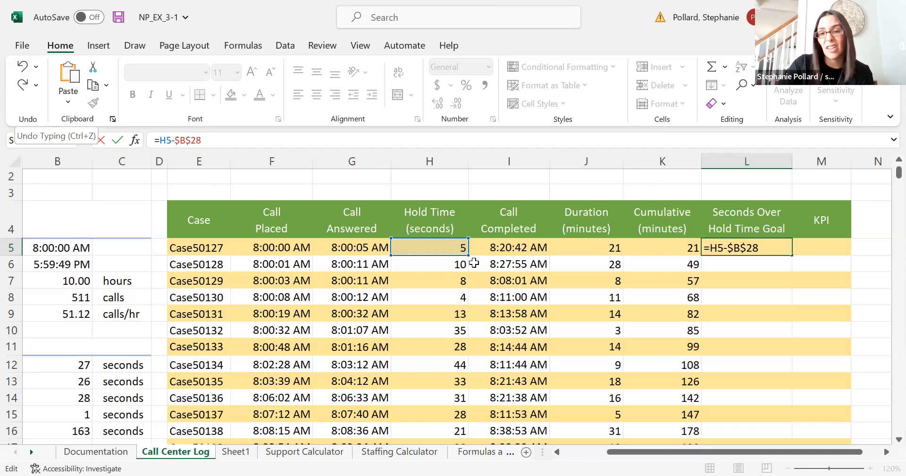
left_click(804, 316)
left_click(775, 252)
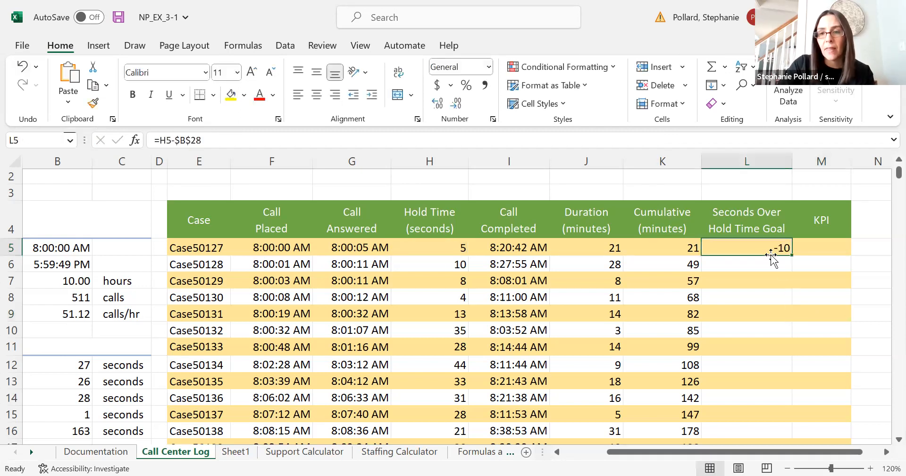
Fill the L5 formula down to the last case in row 515 using Fill Without Formatting.
left_click_drag(790, 255, 793, 403)
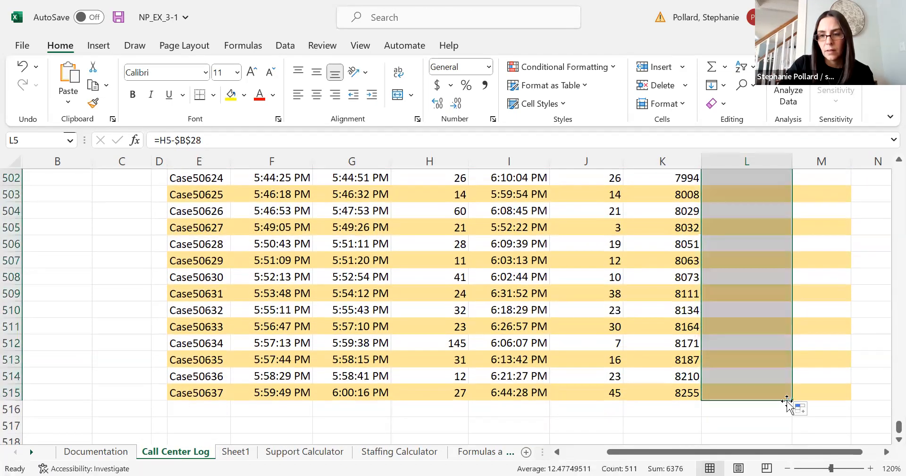
left_click(801, 409)
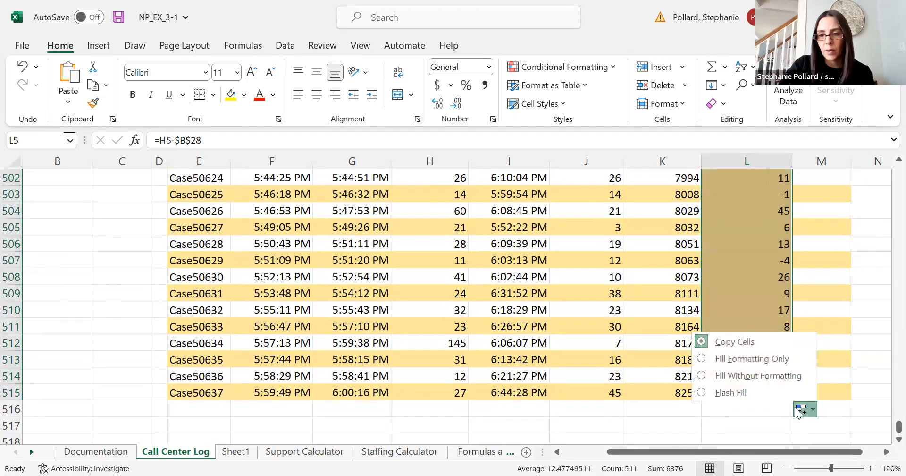
left_click(770, 373)
left_click(854, 349)
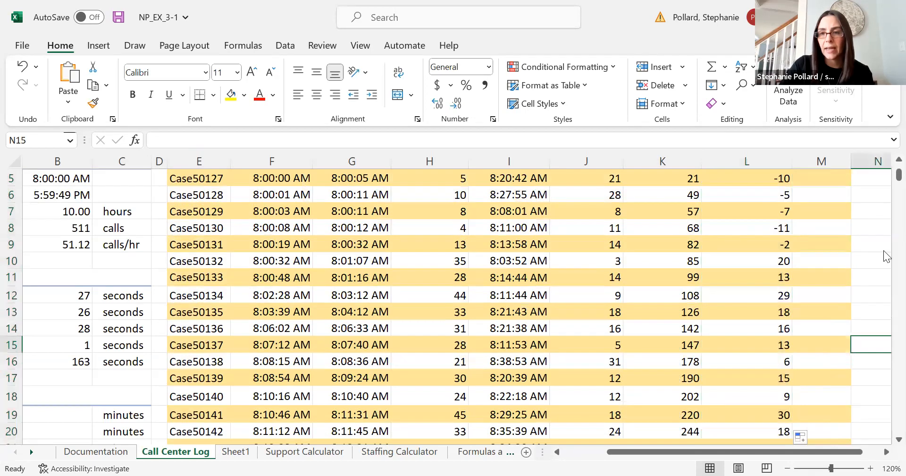
left_click_drag(898, 173, 886, 174)
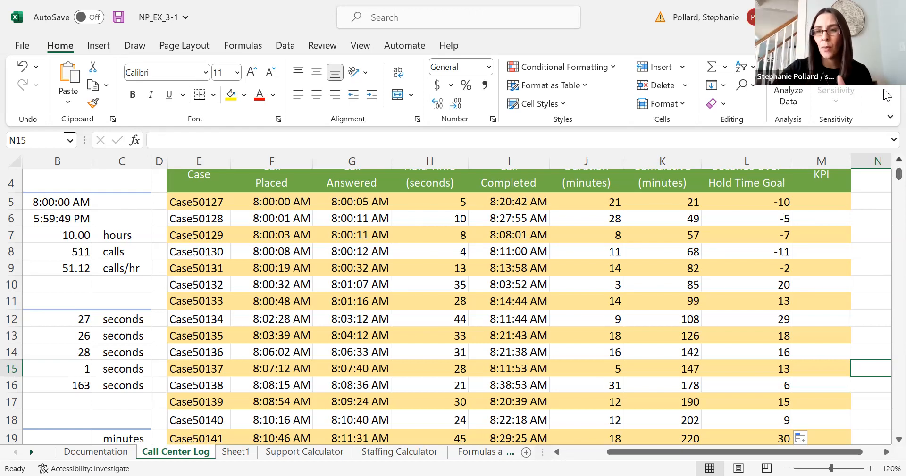
left_click(817, 199)
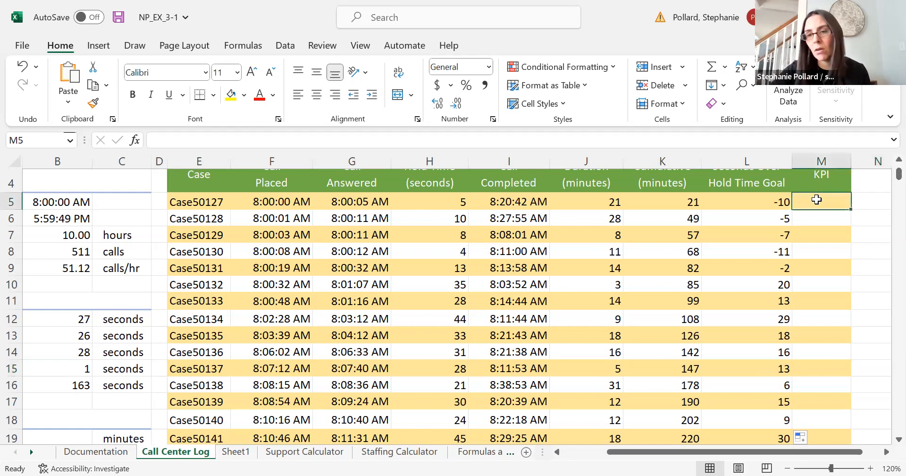
key("Down")
key("Down")
key("Down")
key("Down")
key("Down")
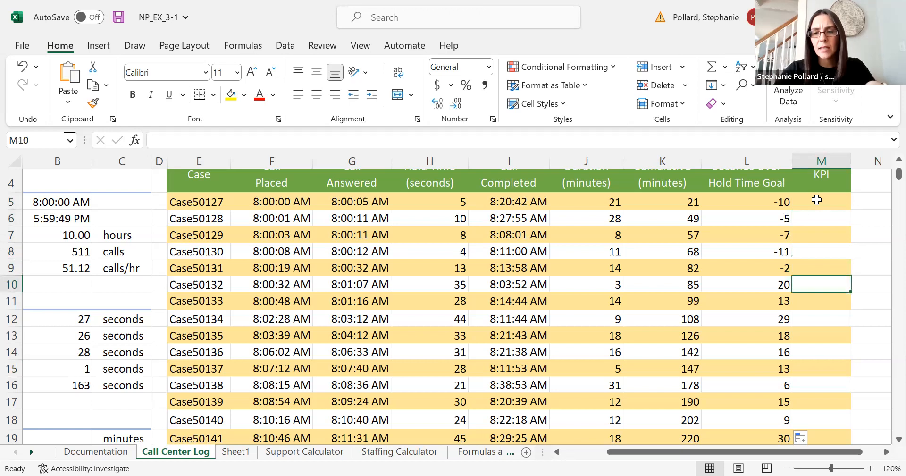
type("Flag")
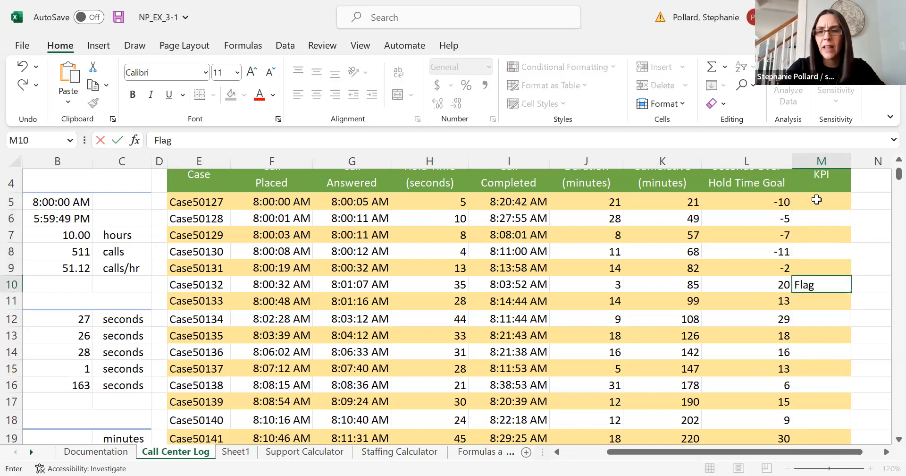
key("BackSpace")
key("BackSpace")
key("BackSpace")
key("BackSpace")
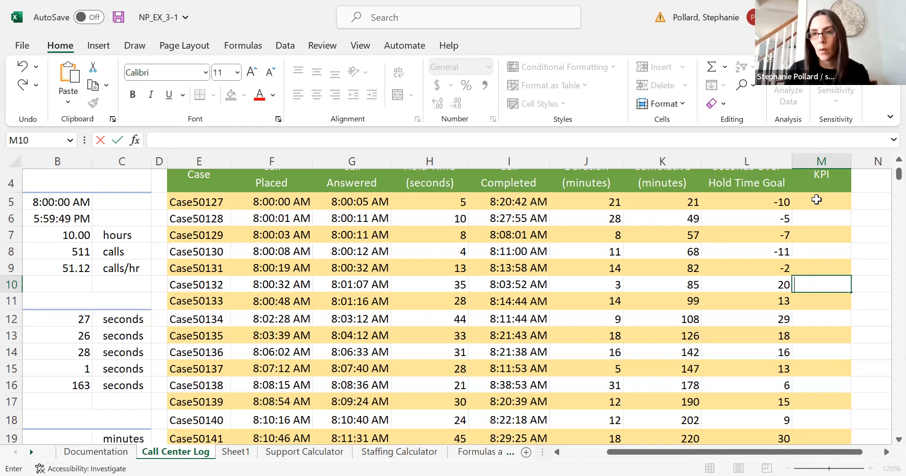
left_click(837, 319)
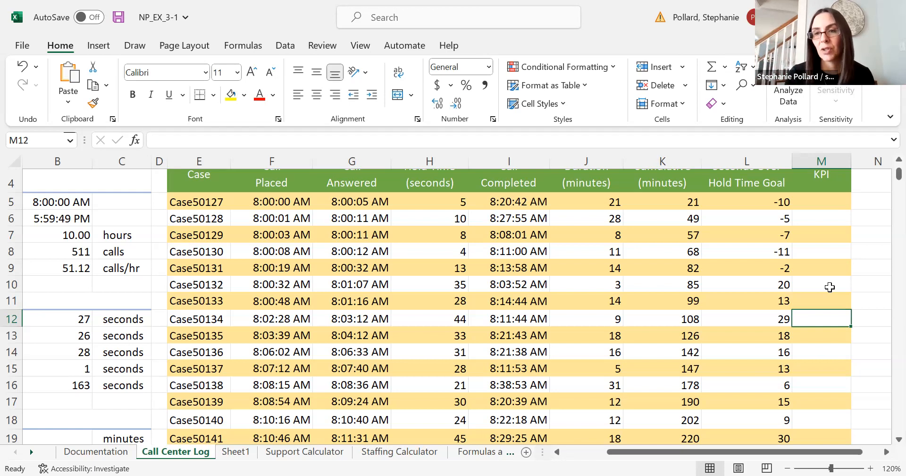
left_click(829, 212)
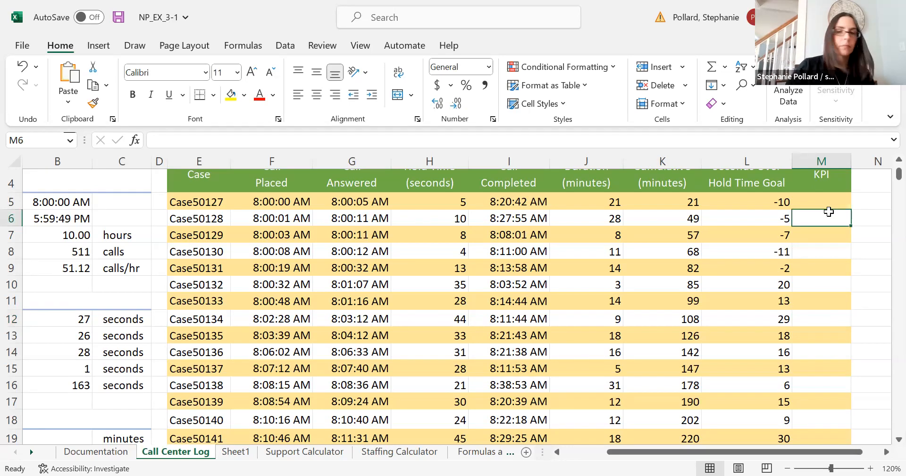
Insert an IF function in KPI cell M5 with the logical test E5>0.
left_click(826, 202)
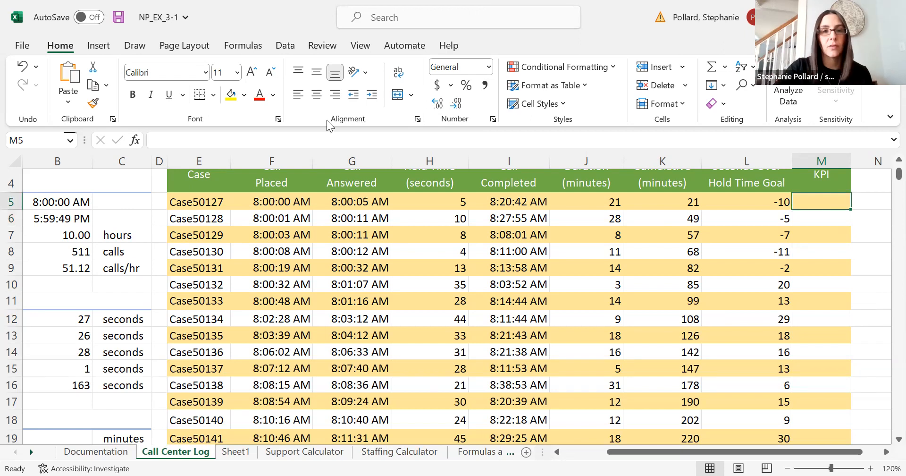
left_click(243, 45)
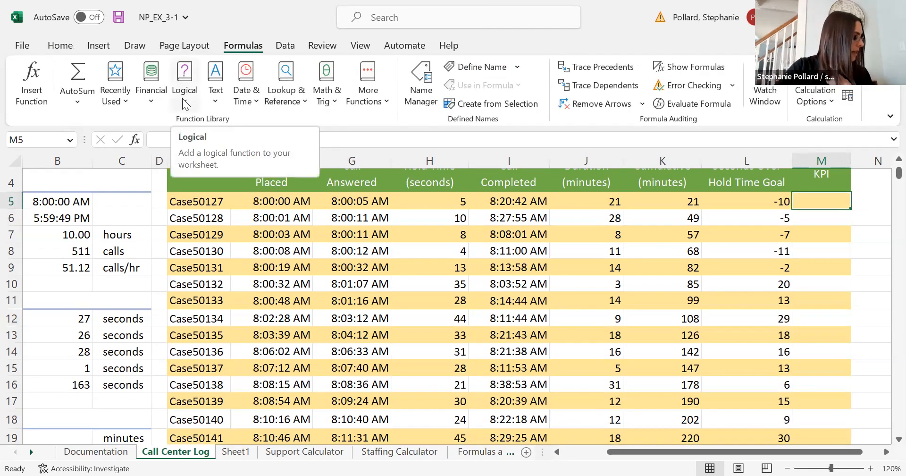
left_click(182, 98)
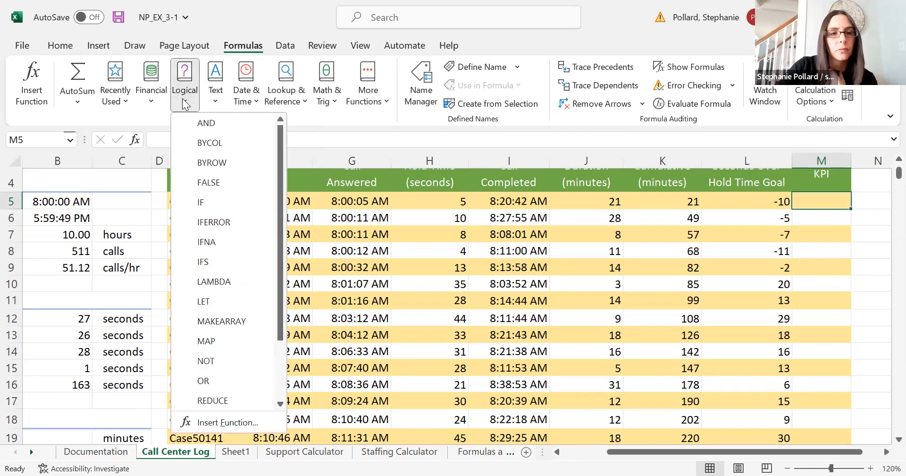
left_click(215, 202)
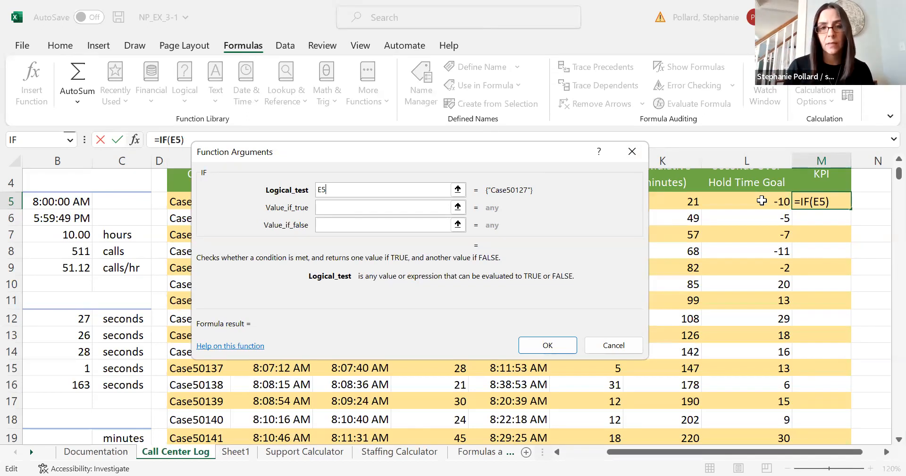
type(">")
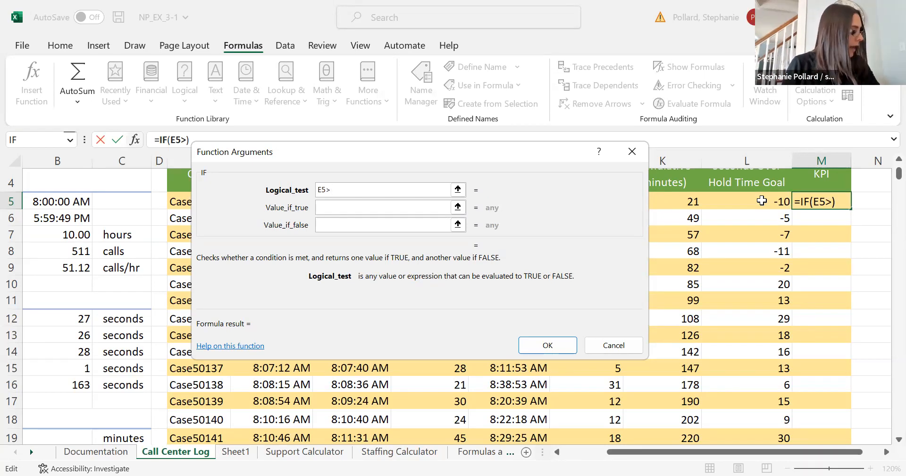
type("0")
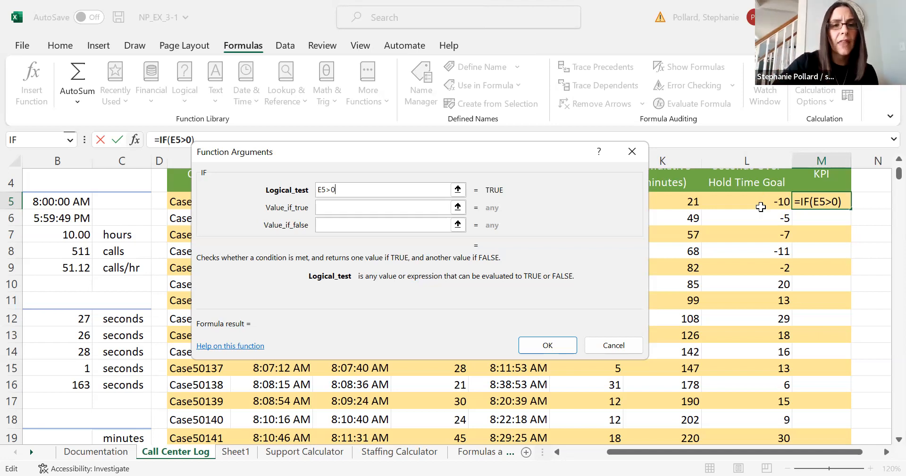
Complete the IF function in M5 with 1 as the value if true and 0 as the value if false.
left_click(401, 207)
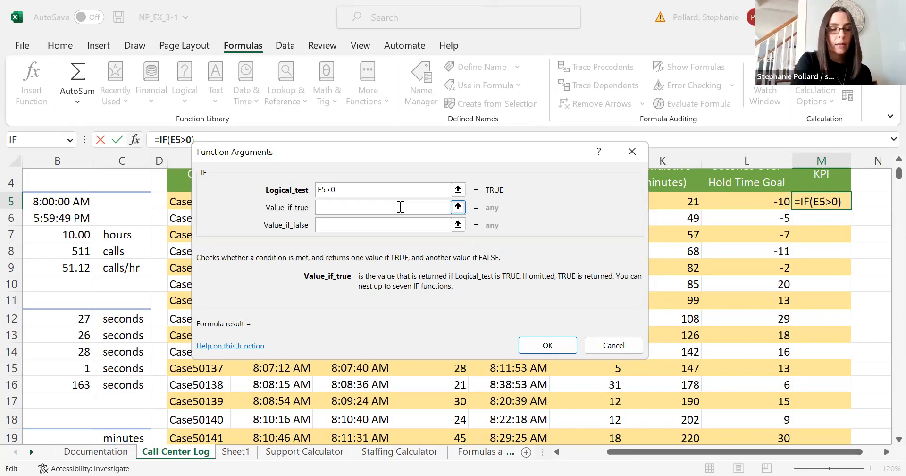
type("1")
left_click(398, 230)
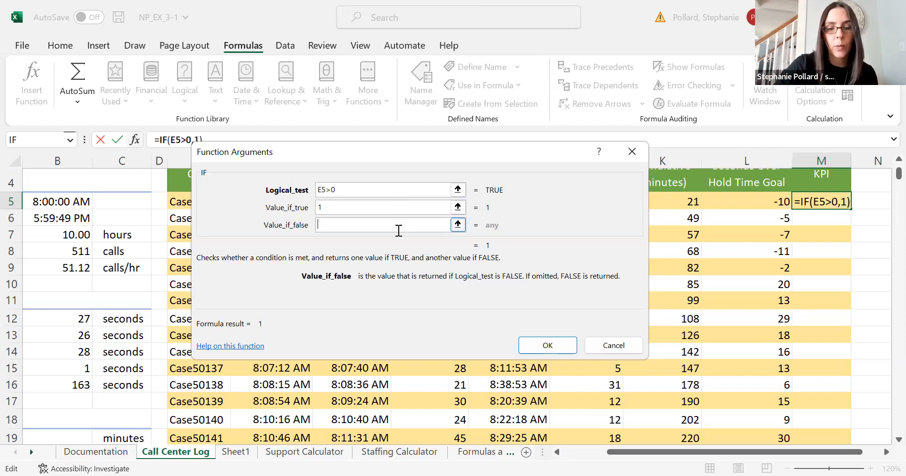
type("0")
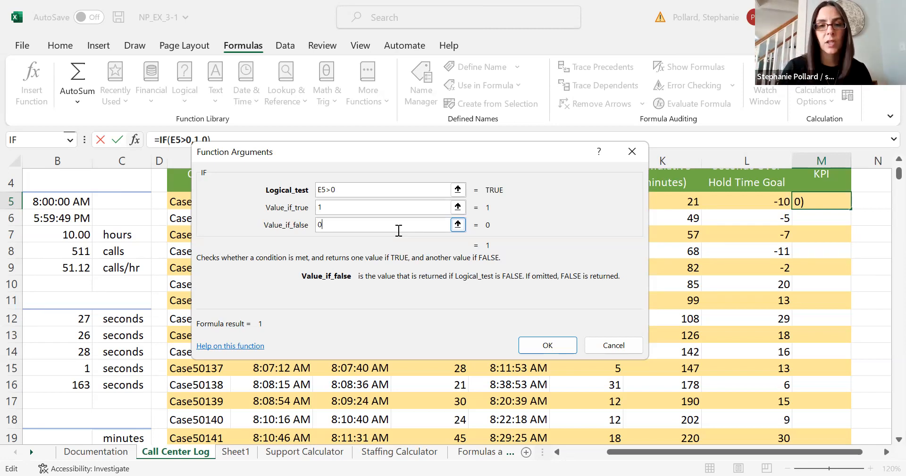
left_click(548, 346)
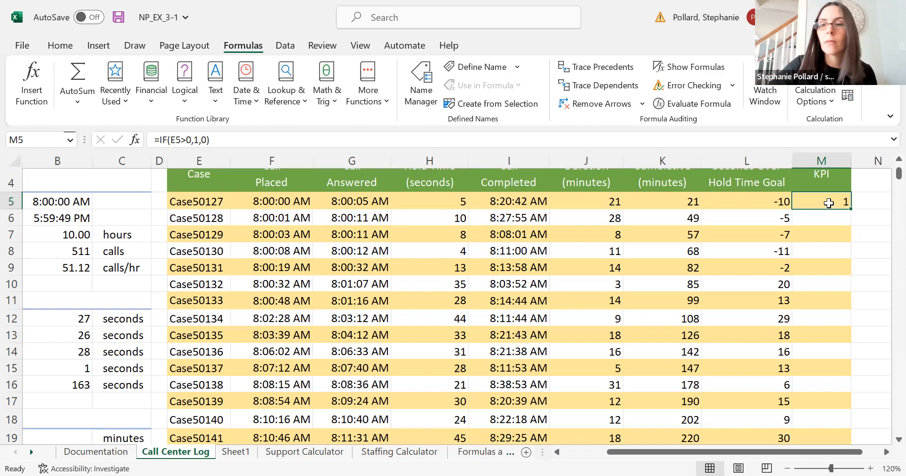
Change the tested cell in M5 to L5 so the formula reads =IF(L5>0,1,0).
left_click(776, 202)
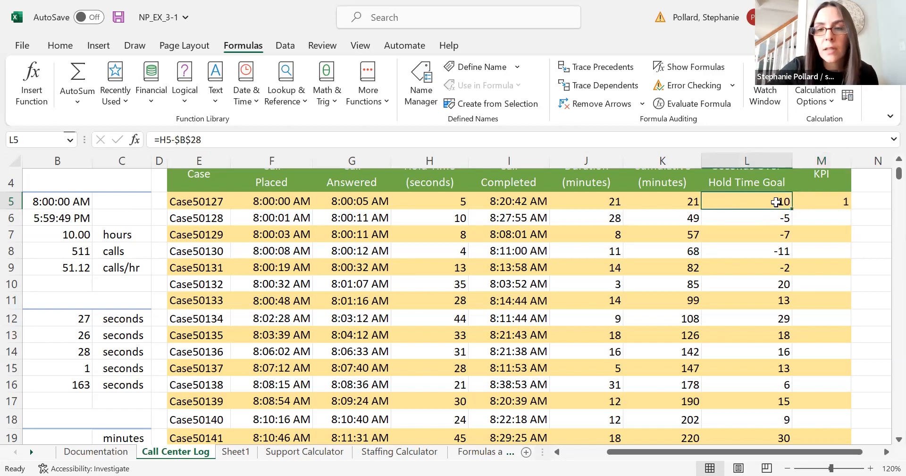
left_click(812, 204)
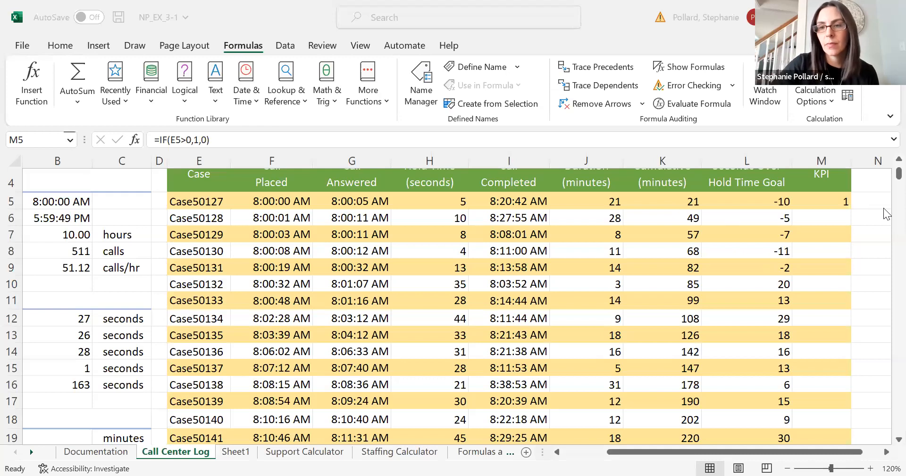
left_click(837, 201)
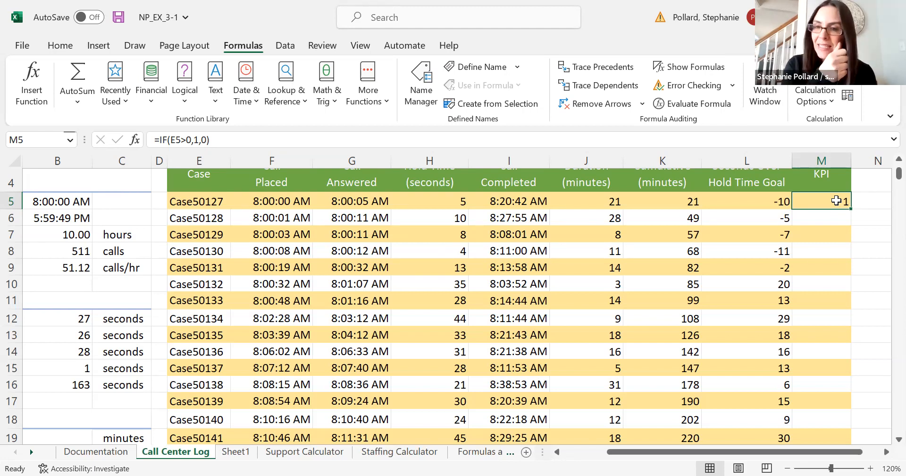
left_click(176, 138)
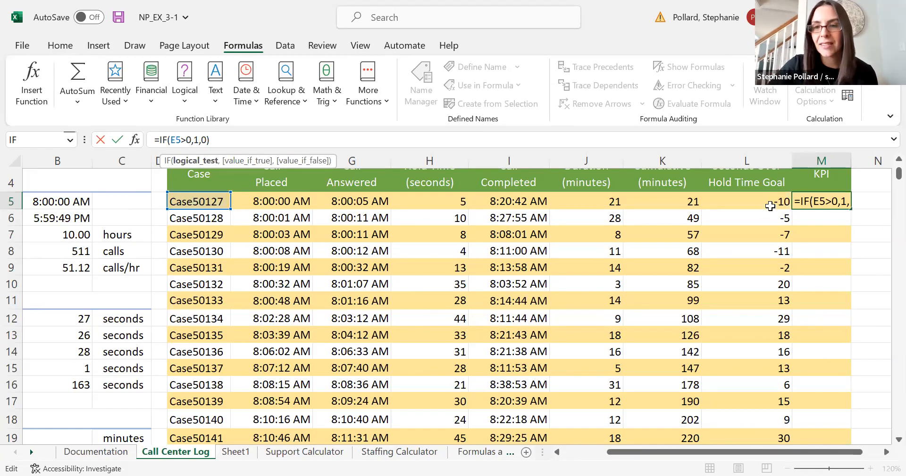
key("BackSpace")
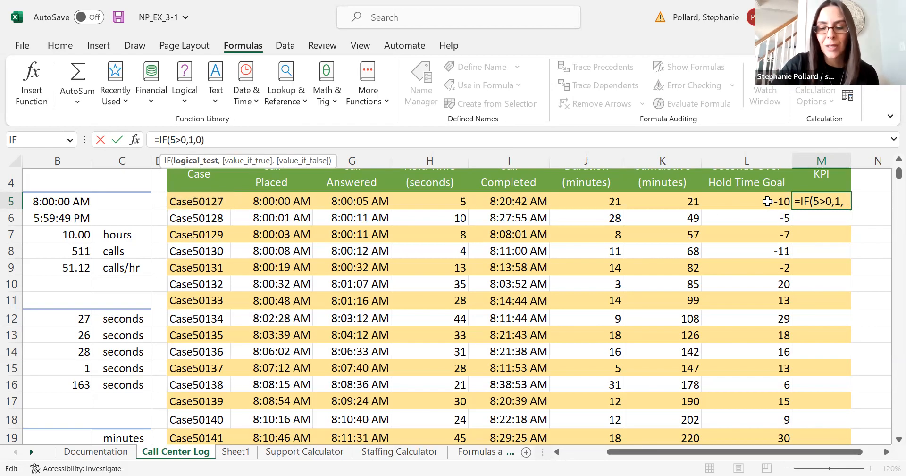
type("L")
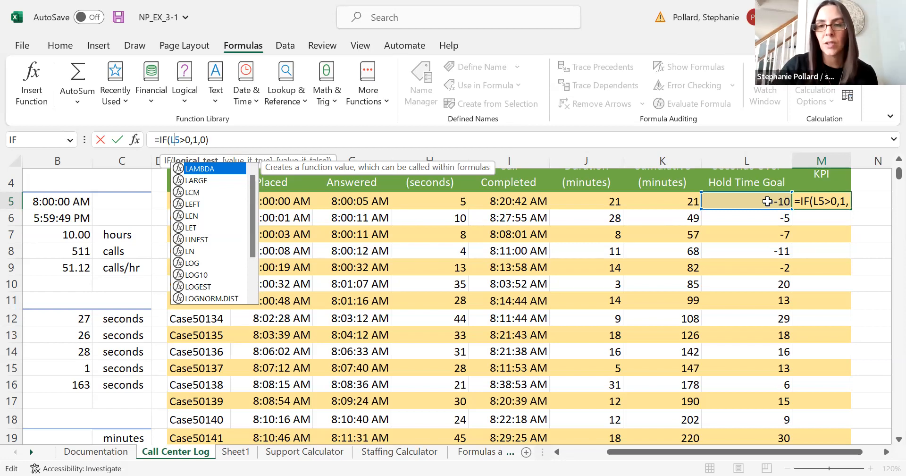
key("ctrl+Return")
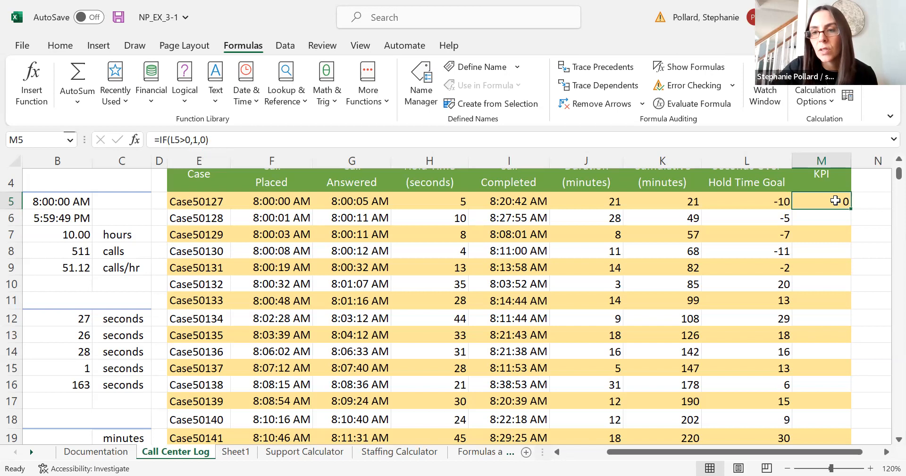
Fill the KPI formula in M5 down through M10.
left_click(853, 209)
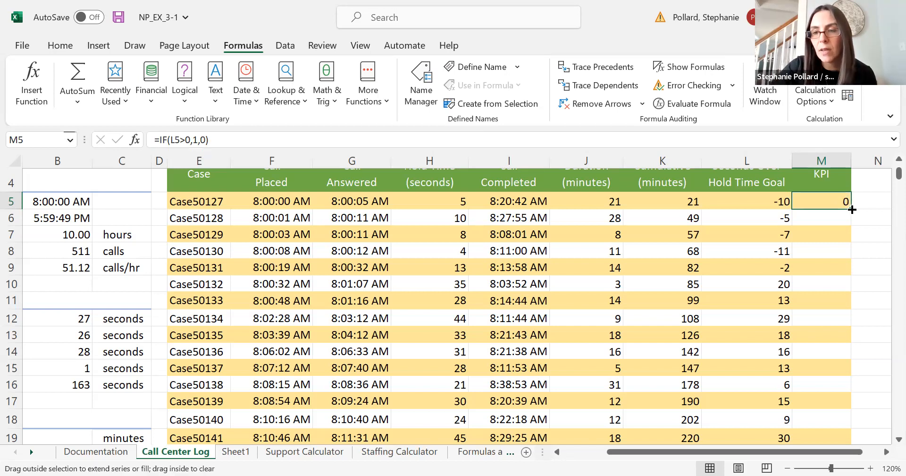
scroll(853, 209, "up", 1)
left_click_drag(852, 209, 850, 296)
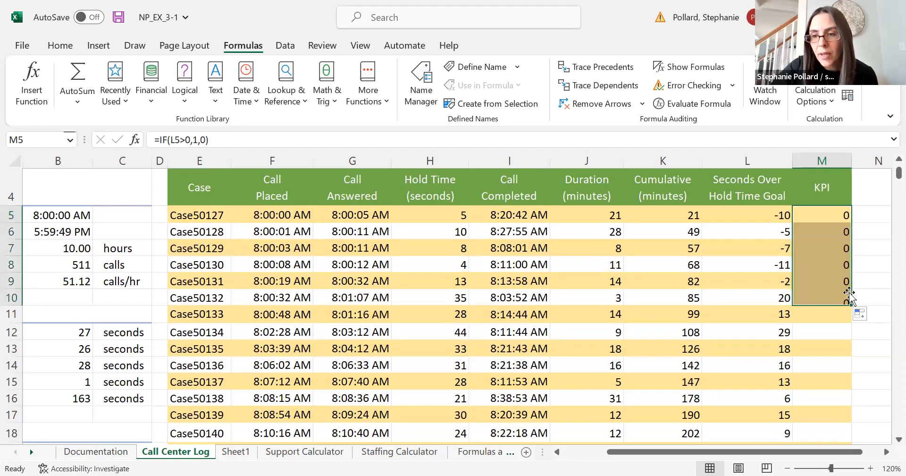
Set the KPI fill in M5:M10 to fill without formatting and check the copied formulas in M6 and M7.
left_click(860, 316)
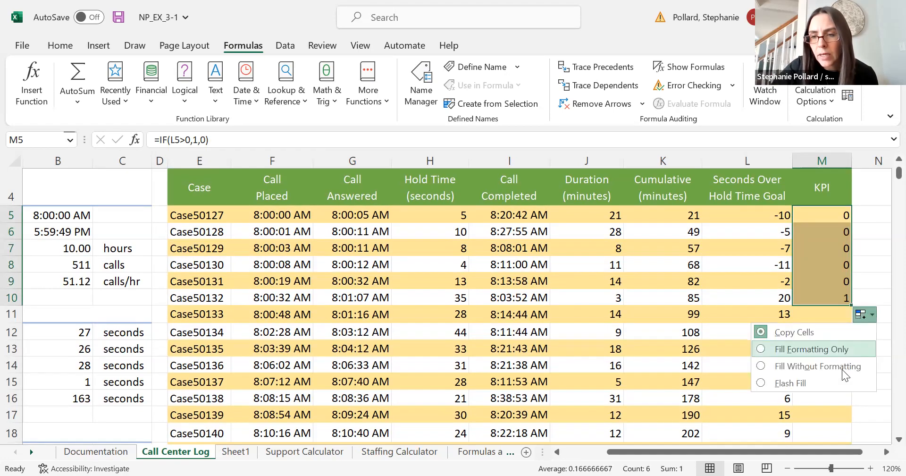
left_click(842, 368)
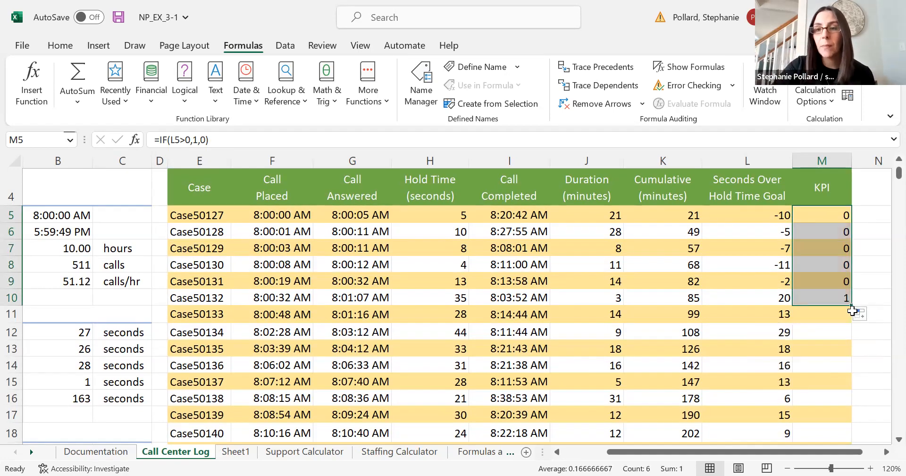
left_click(865, 279)
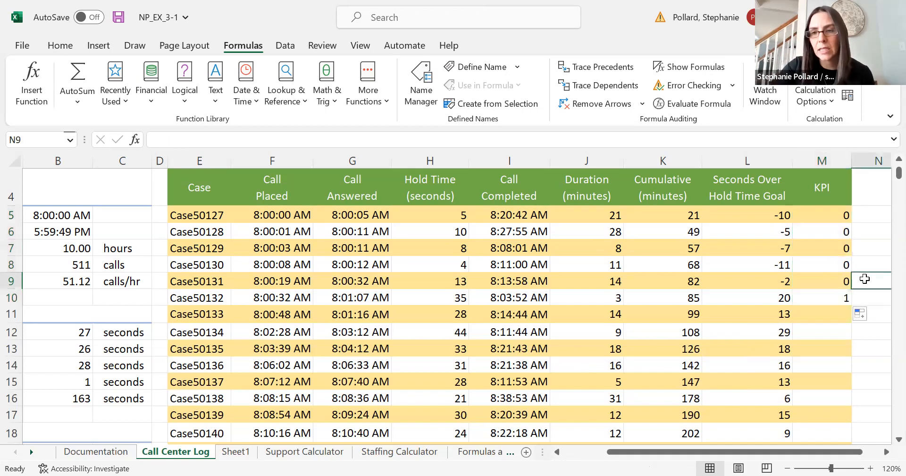
left_click(825, 230)
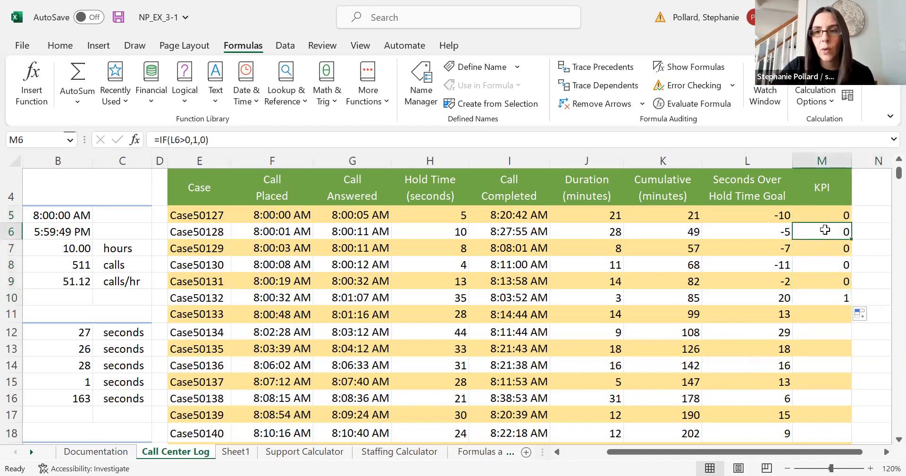
left_click(817, 248)
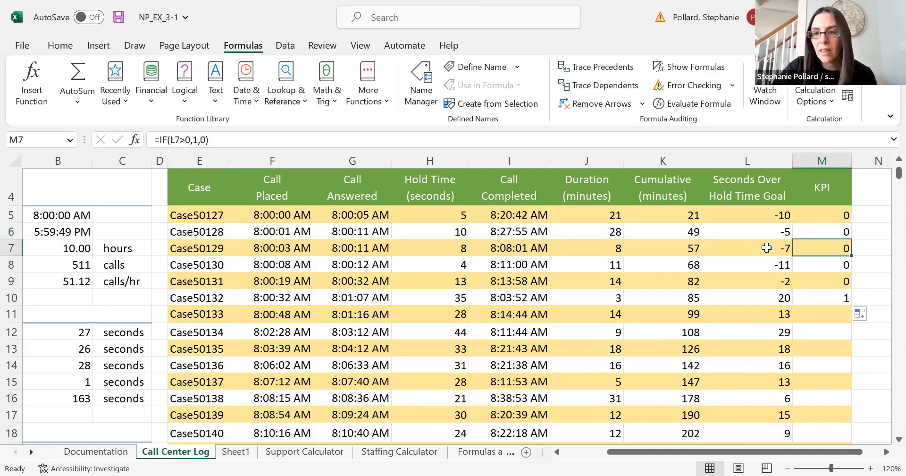
Fill the KPI formula from M10 down through M515, without formatting.
left_click(825, 297)
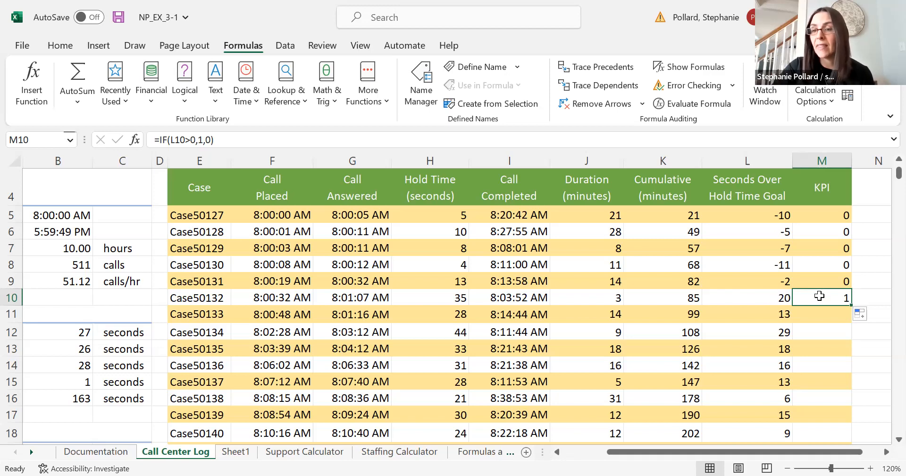
left_click_drag(851, 306, 850, 371)
left_click_drag(851, 349, 835, 391)
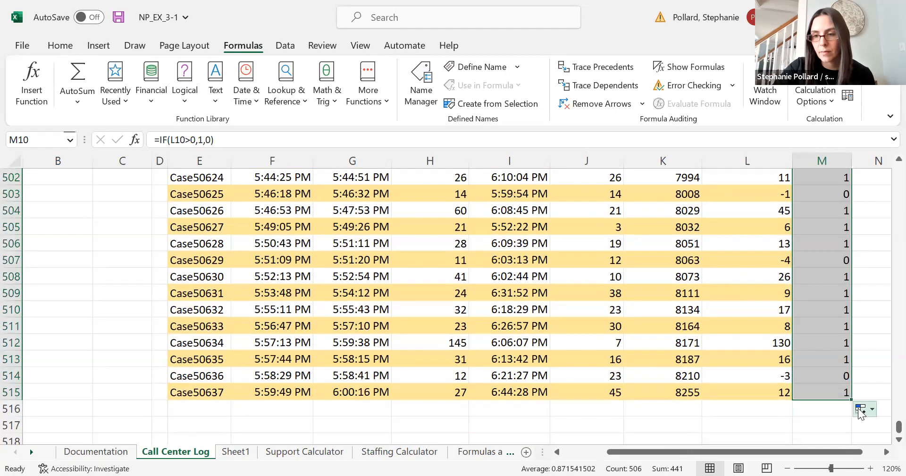
left_click(863, 409)
left_click(842, 374)
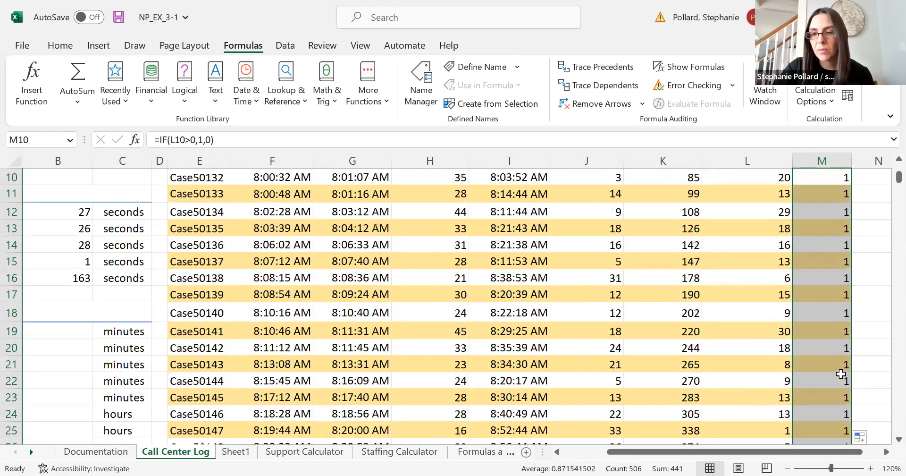
left_click(874, 366)
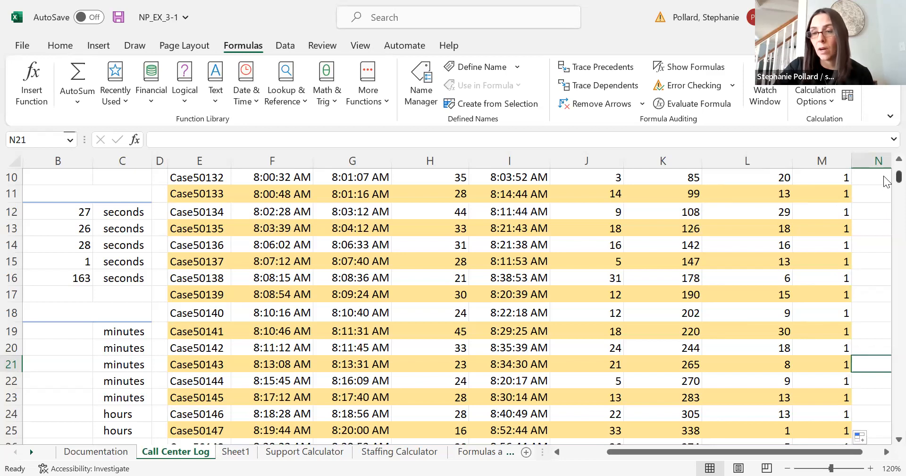
Try inserting another IF function in M5 with the logical test L5>0, 1 if true and 0 if false.
scroll(886, 181, "down", 3)
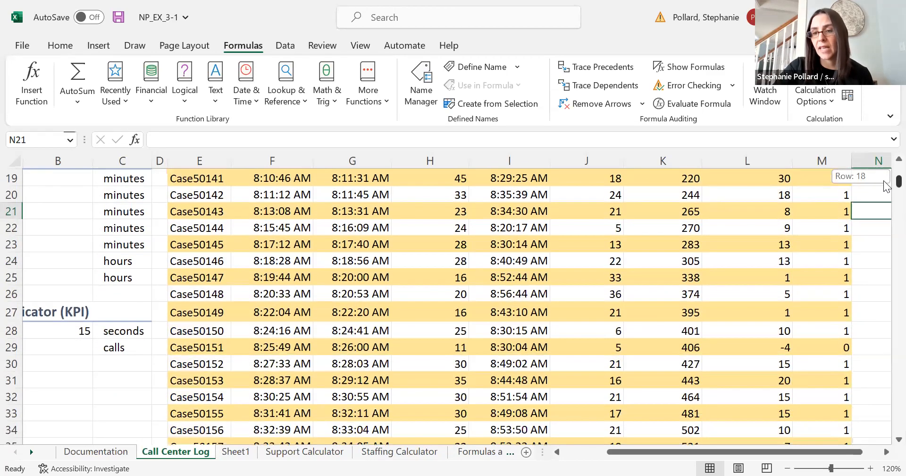
mouse_move(886, 184)
left_mouse_down()
mouse_move(886, 424)
mouse_move(885, 171)
left_mouse_up()
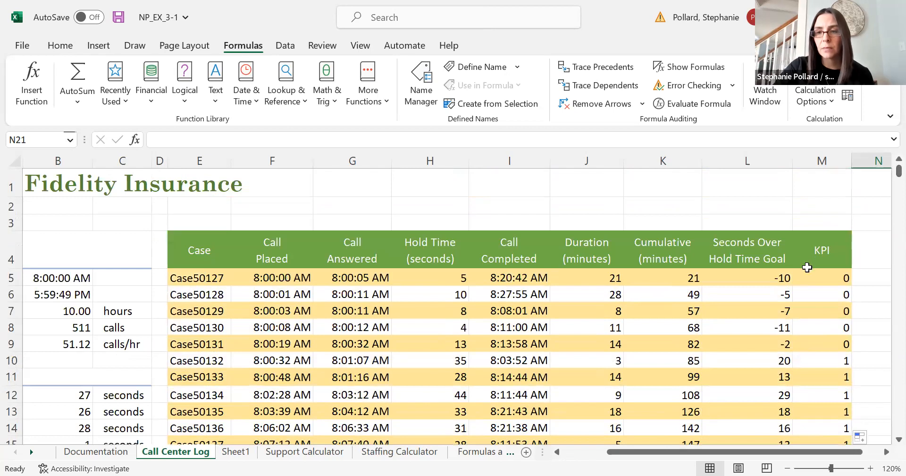
left_click(809, 279)
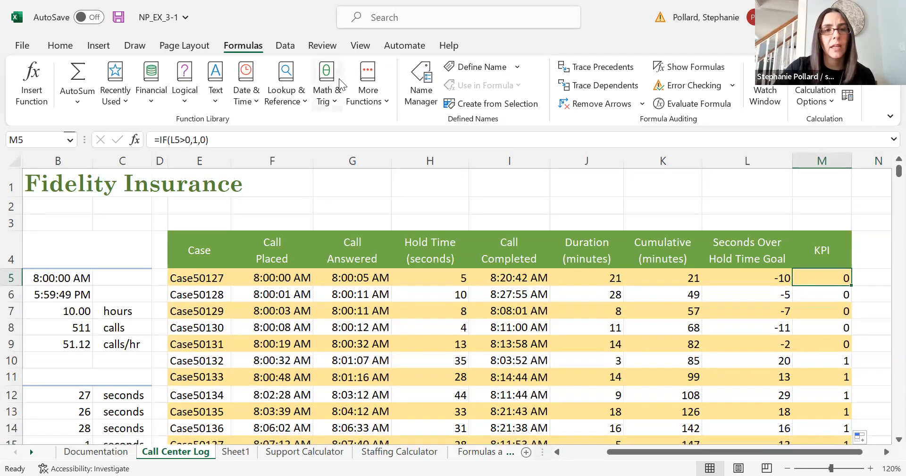
left_click(183, 106)
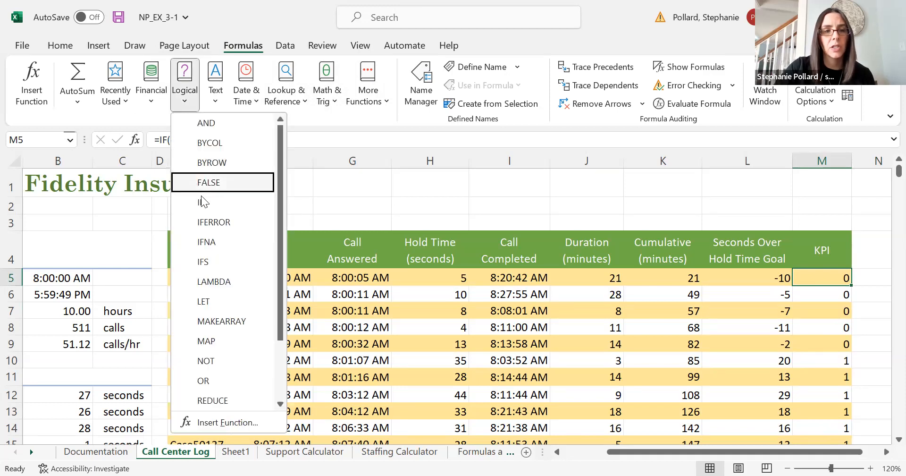
left_click(201, 202)
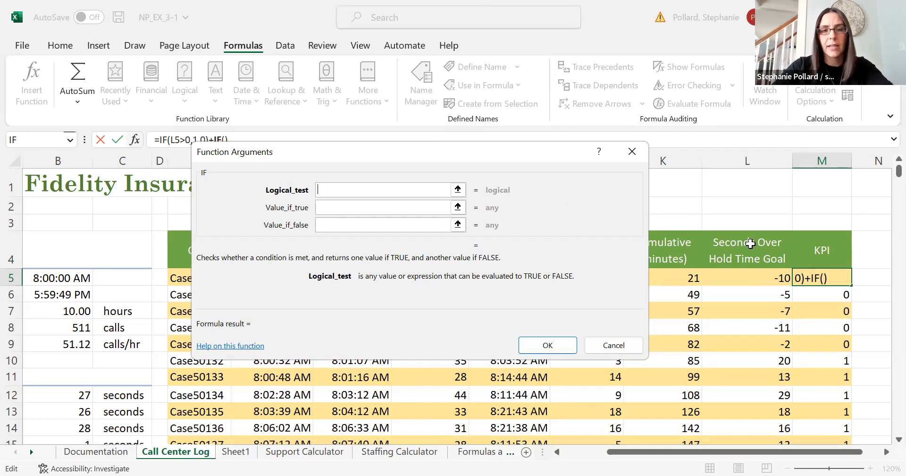
left_click(752, 281)
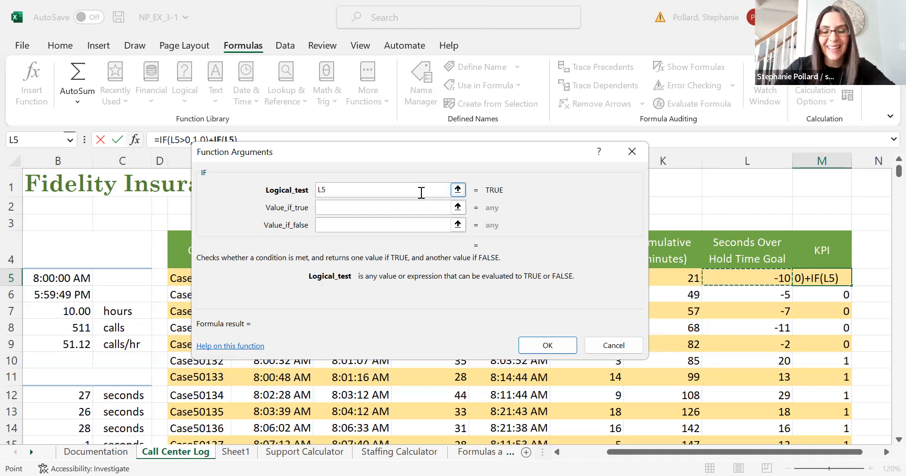
type(">0")
left_click(393, 207)
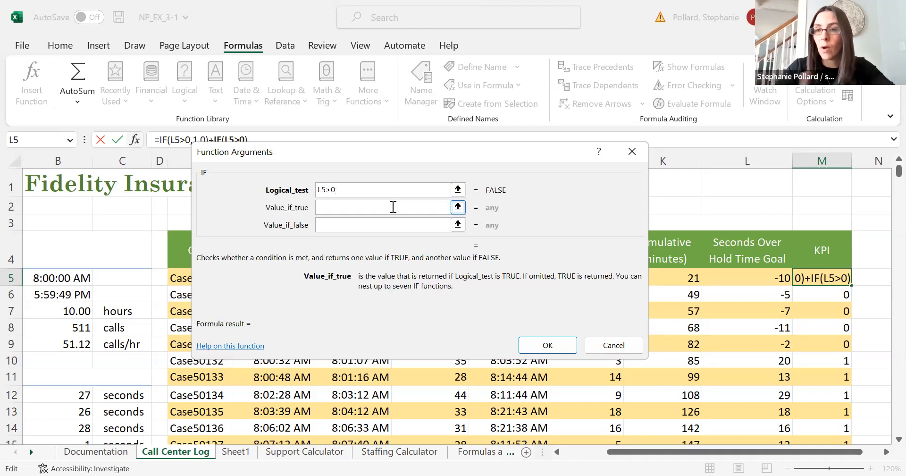
type("1")
left_click(389, 223)
type("0")
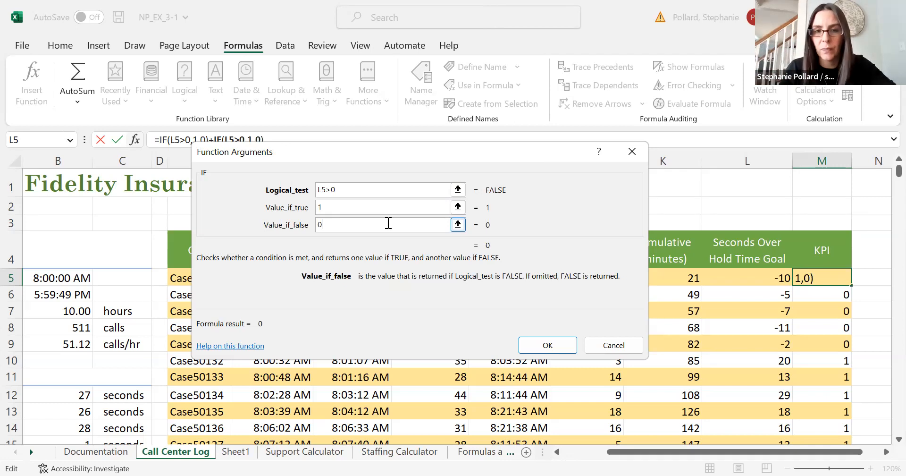
left_click(548, 345)
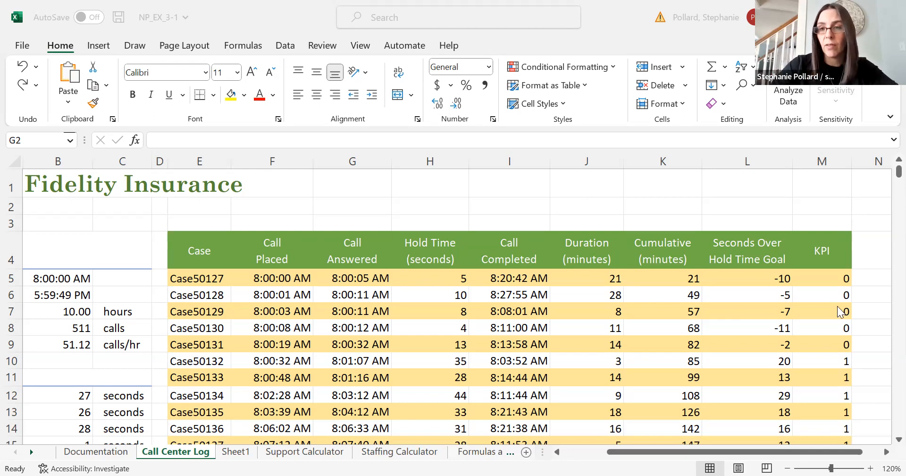
left_click(829, 280)
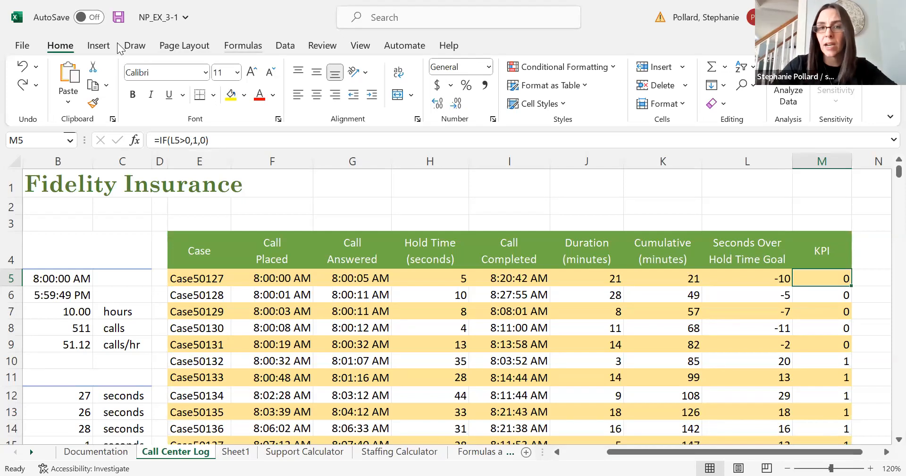
left_click(243, 45)
left_click(184, 90)
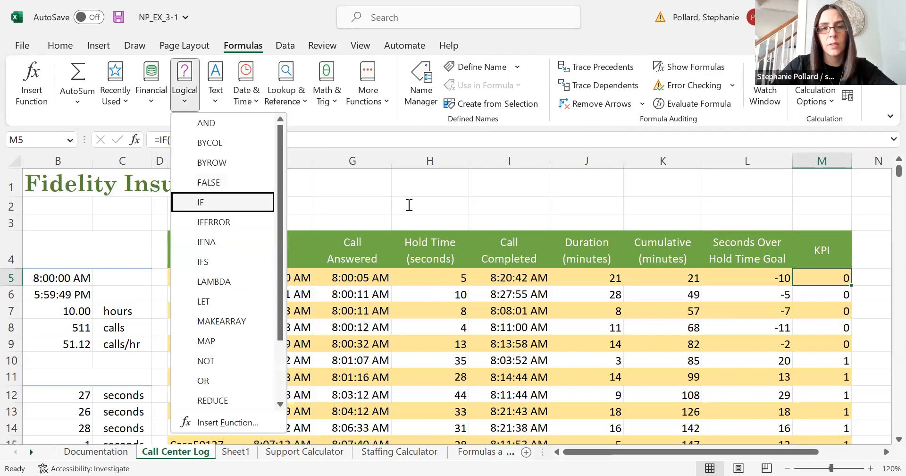
key("Return")
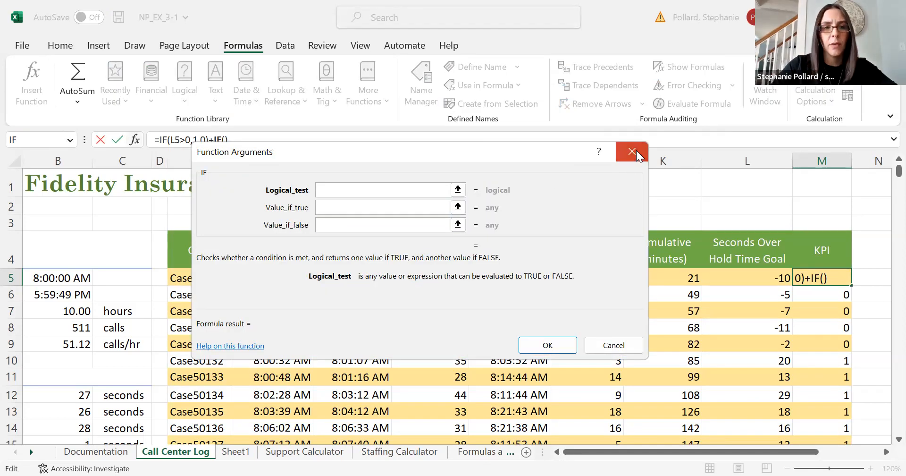
key("Escape")
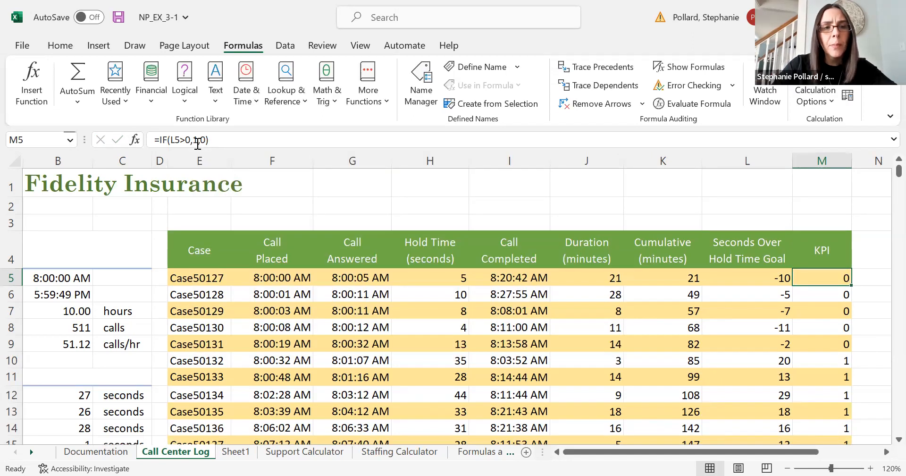
Replace the value if true in M5's IF formula with the text "Flag".
left_click(198, 142)
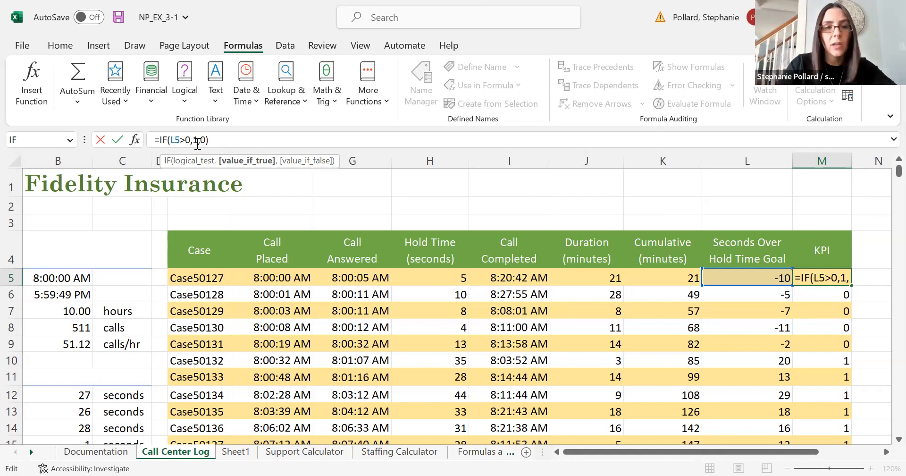
key("BackSpace")
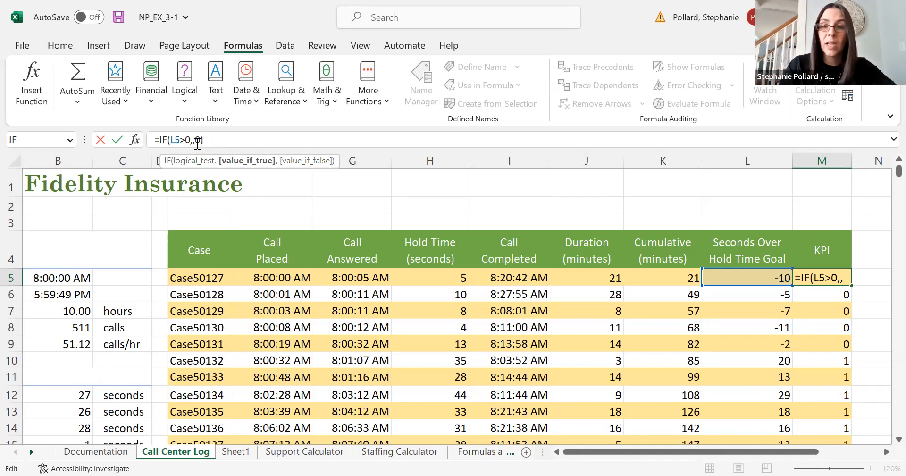
type("\"")
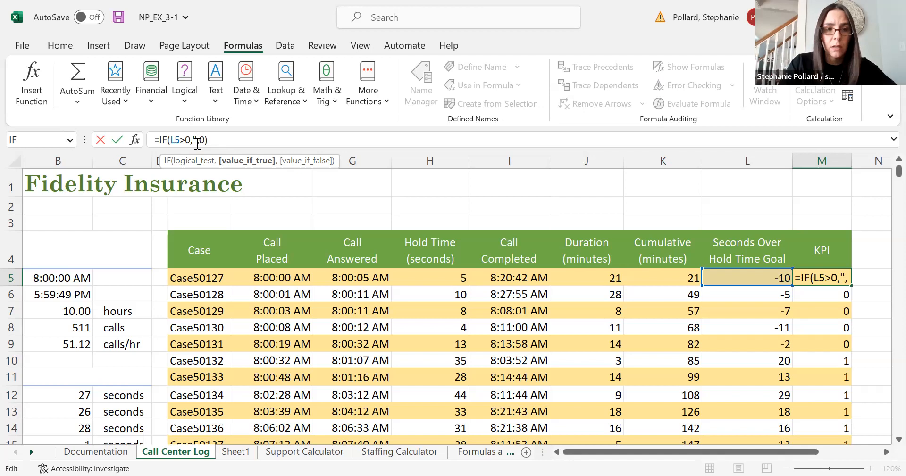
type("FLAG")
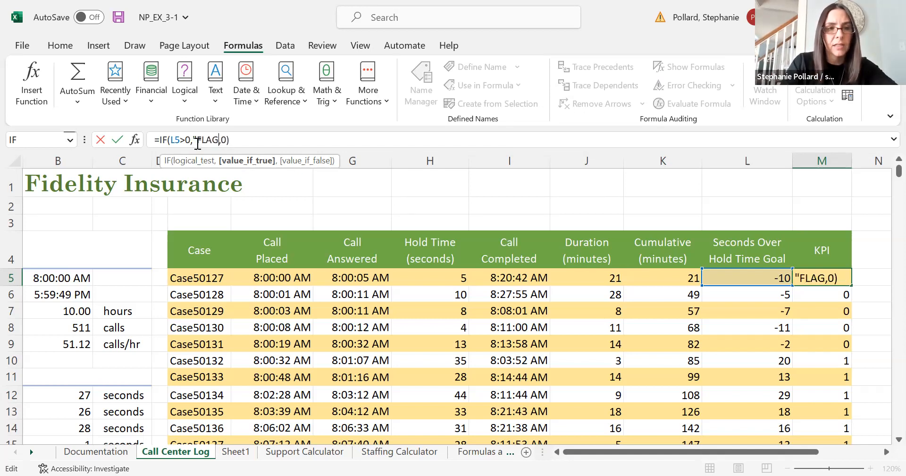
key("BackSpace")
key("BackSpace")
key("BackSpace")
type("lag")
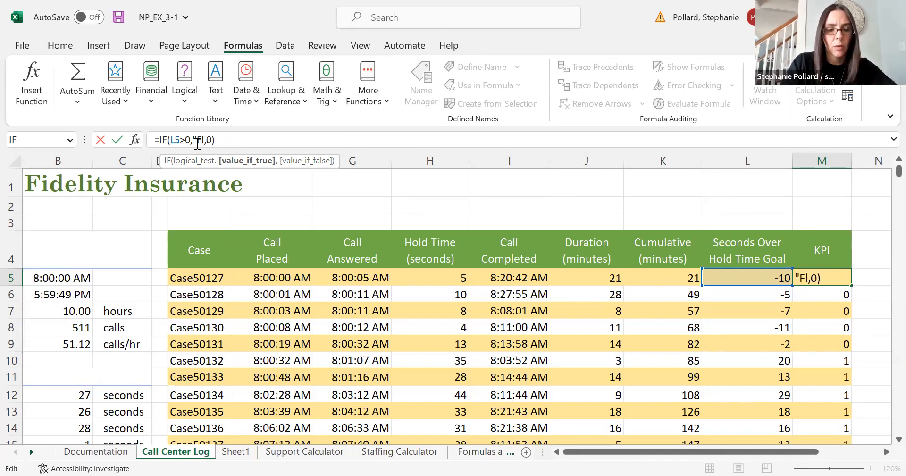
type("\"")
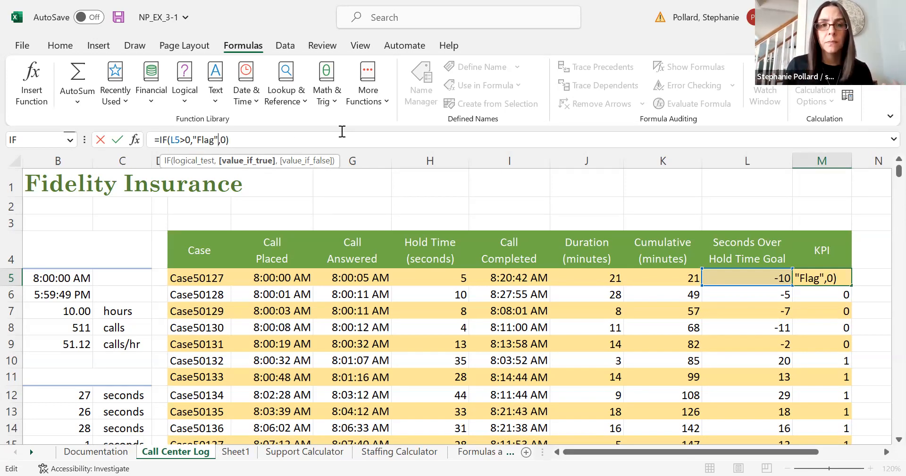
Replace the value if false in M5's formula with "OK" so it reads =IF(L5>0,"Flag","OK").
key("Right")
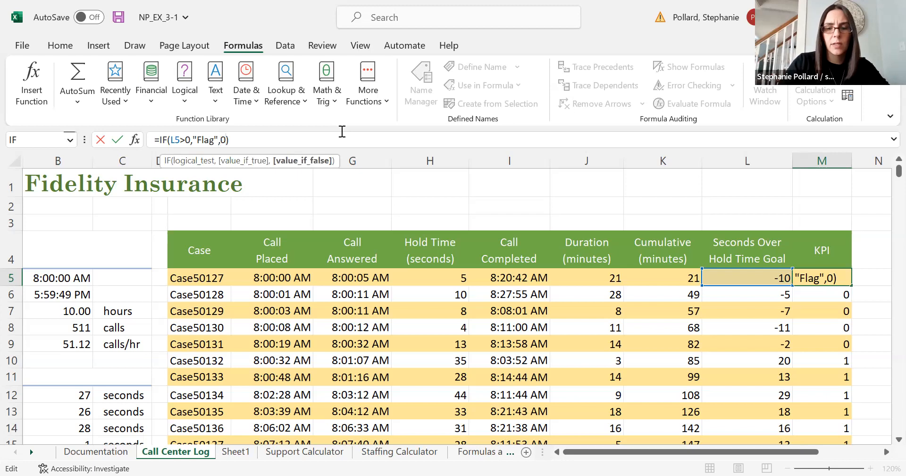
key("Delete")
type("\"OK")
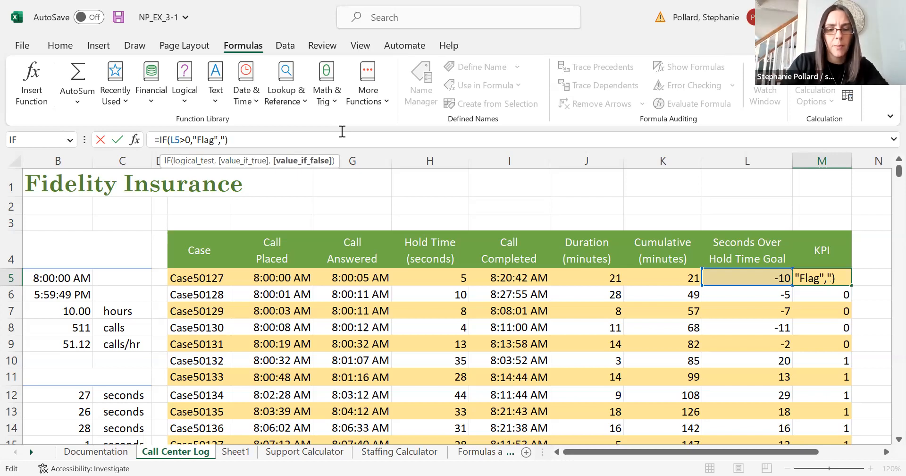
type("\"")
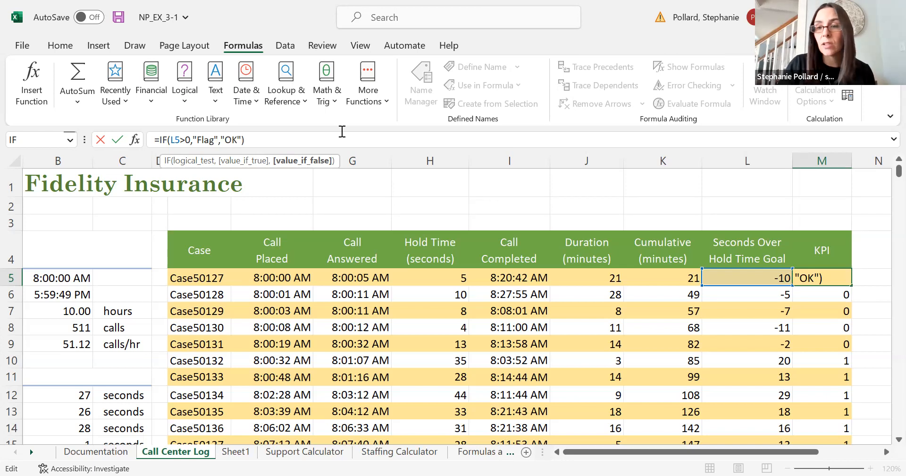
key("Return")
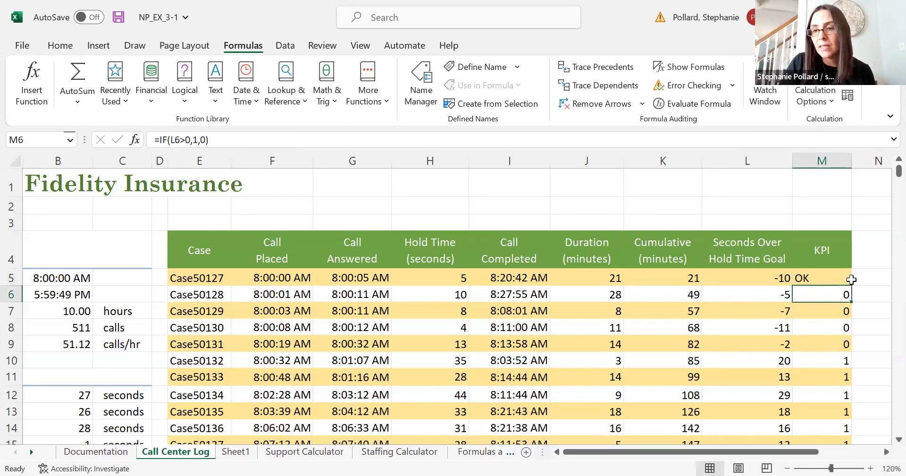
Fill the Flag/OK formula in M5 down through M10.
left_click(835, 279)
left_click_drag(852, 285, 850, 368)
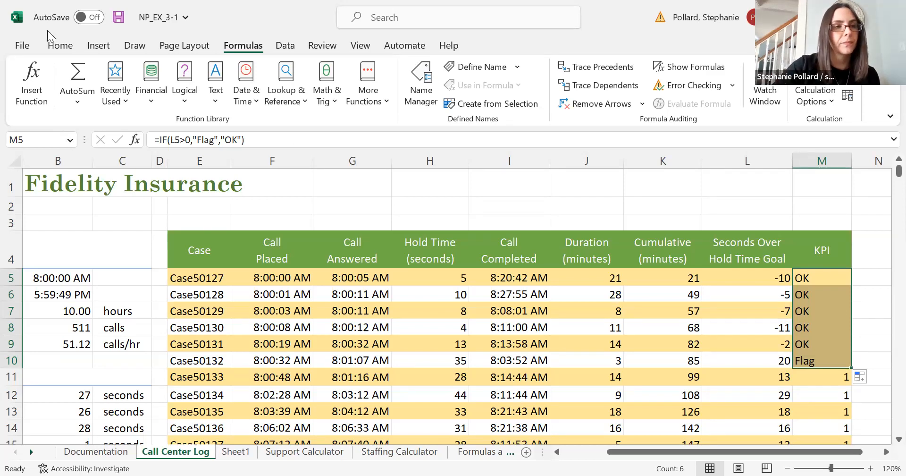
Undo the last fill of the Flag/OK formula in the KPI column.
left_click(22, 45)
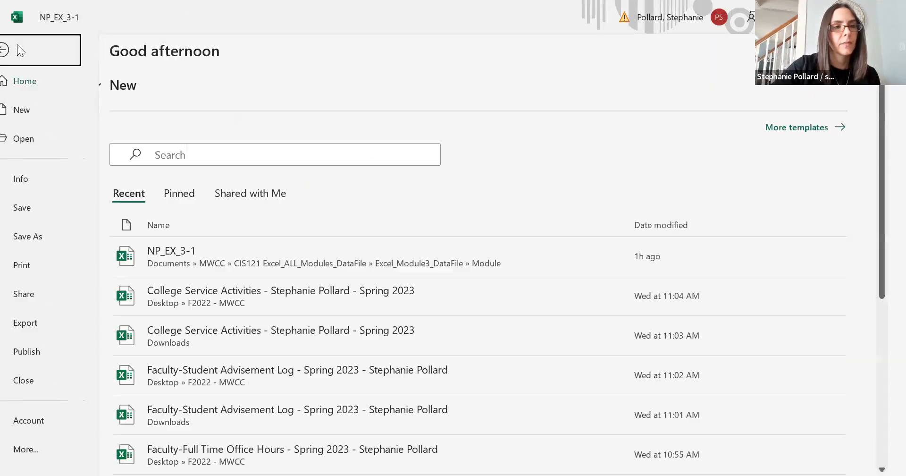
left_click(17, 47)
left_click(59, 45)
left_click(21, 67)
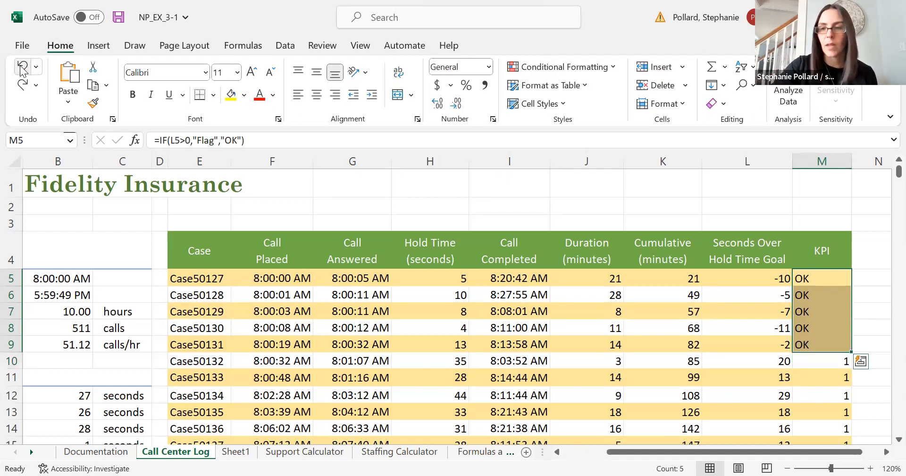
Undo the last fill and the Flag/OK edits so M5's formula is back to =IF(L5>0,1,0).
left_click(21, 67)
left_click(21, 67)
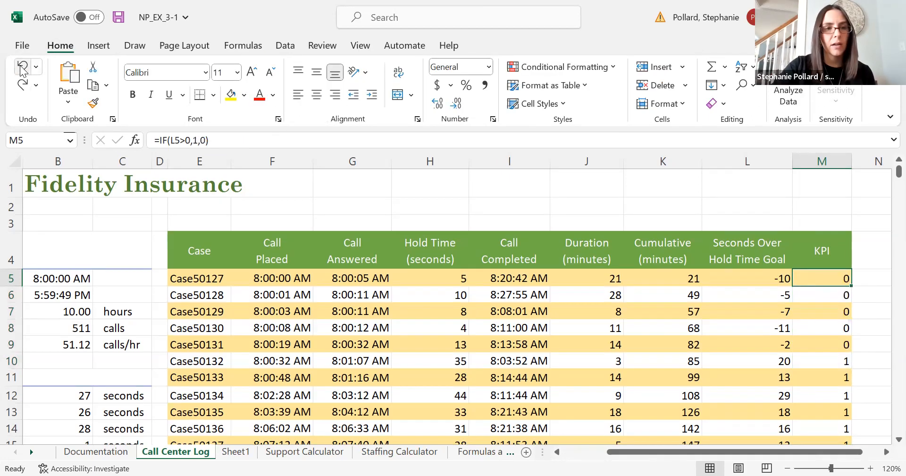
left_click(335, 201)
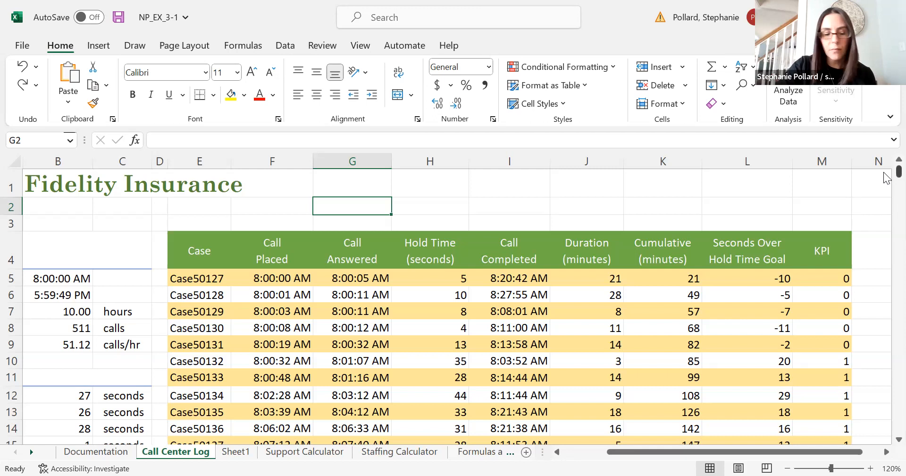
Total the KPI column in the Hold Times Above Goal cell B29 with =SUM(M5:M515).
scroll(885, 179, "down", 1)
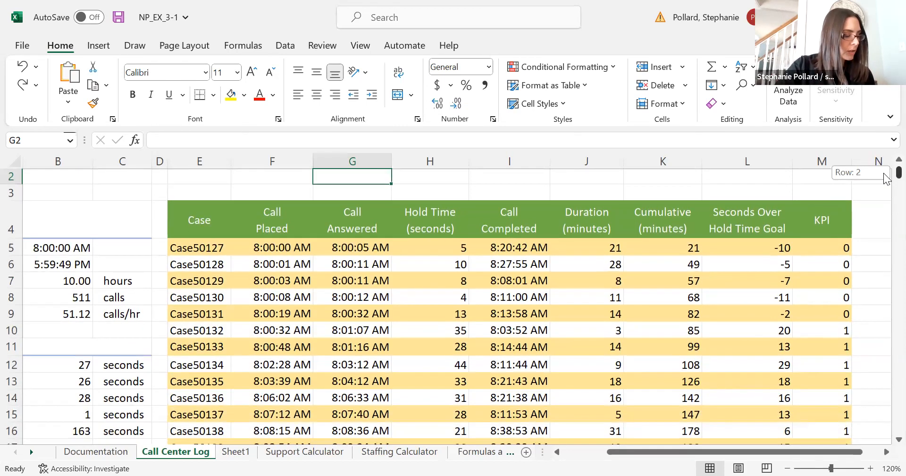
scroll(886, 184, "down", 20)
scroll(886, 183, "up", 20)
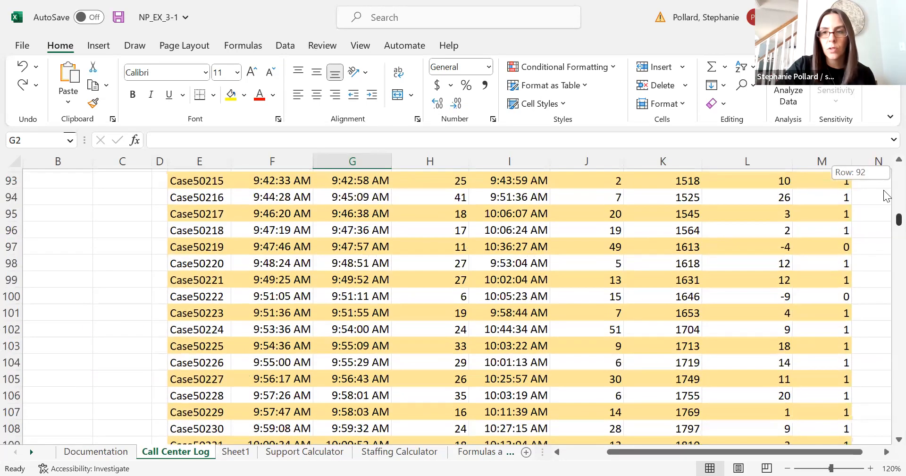
left_click_drag(886, 184, 886, 189)
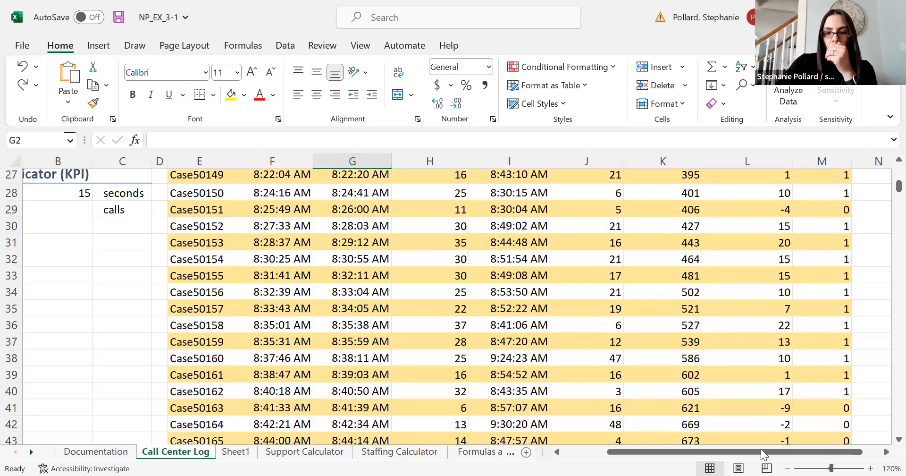
left_click_drag(675, 454, 632, 453)
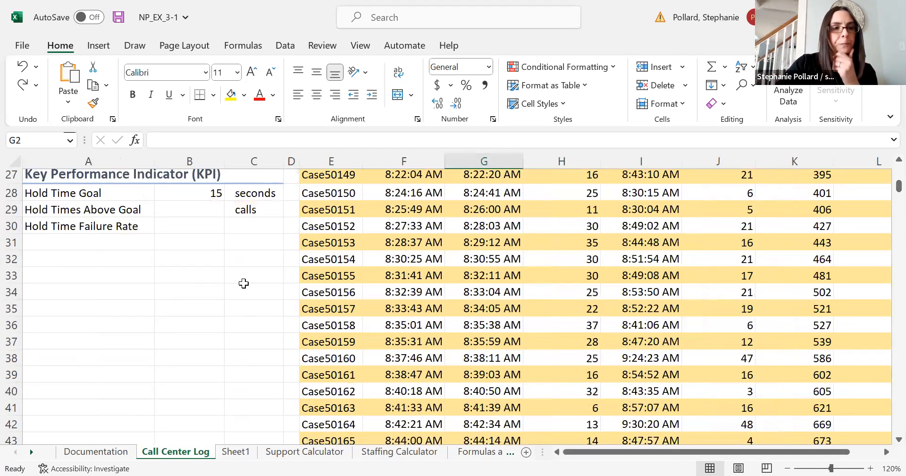
left_click(211, 208)
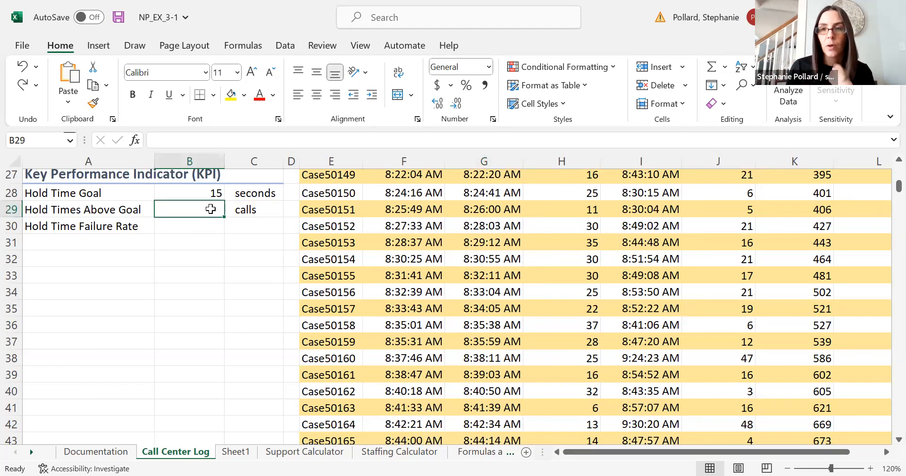
type("=")
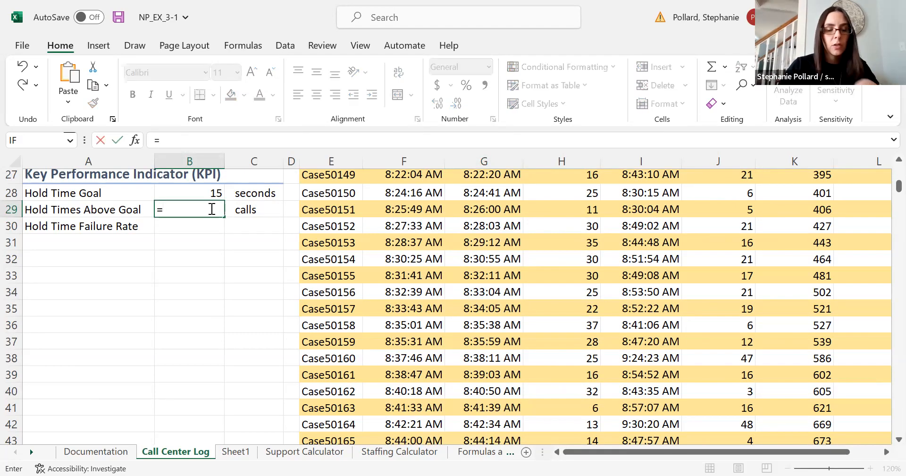
type("sum")
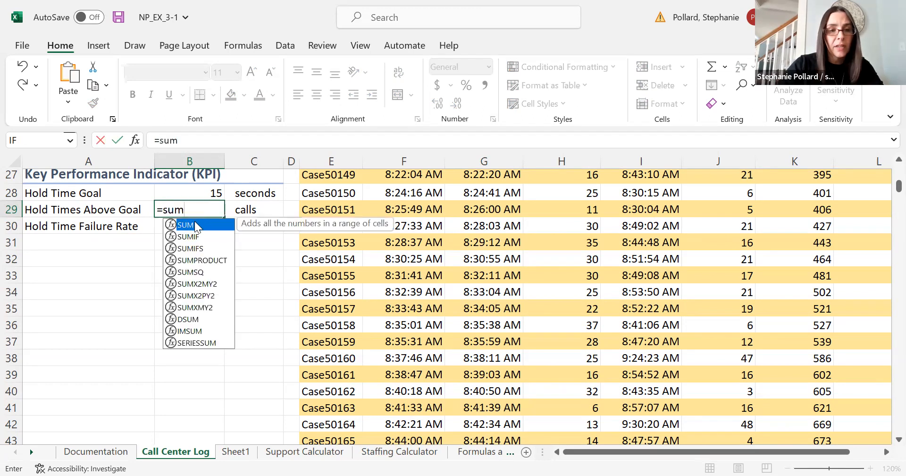
key("Tab")
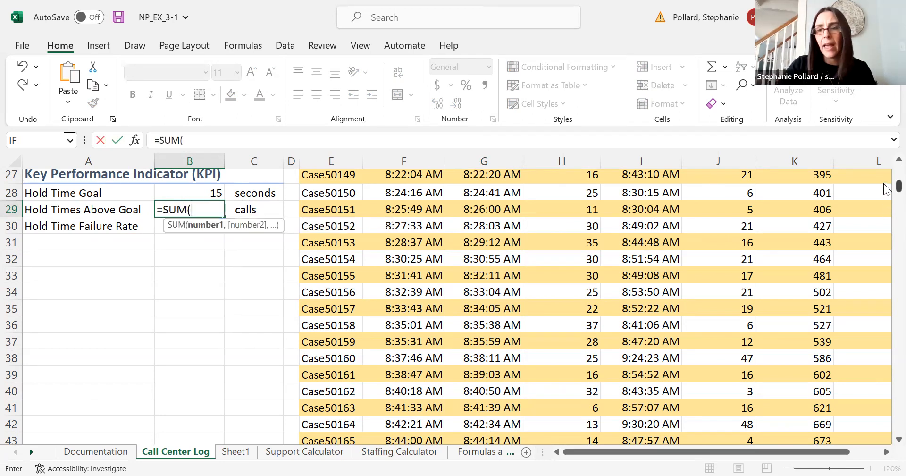
scroll(886, 165, "up", 9)
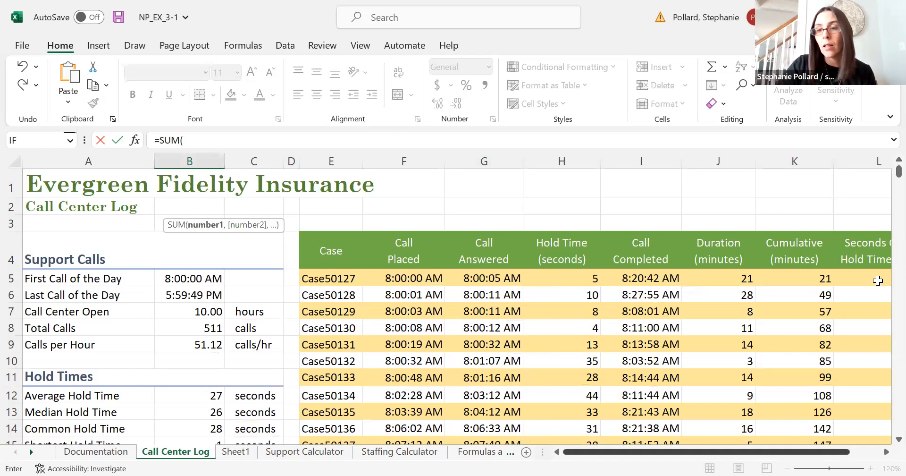
left_click(877, 282)
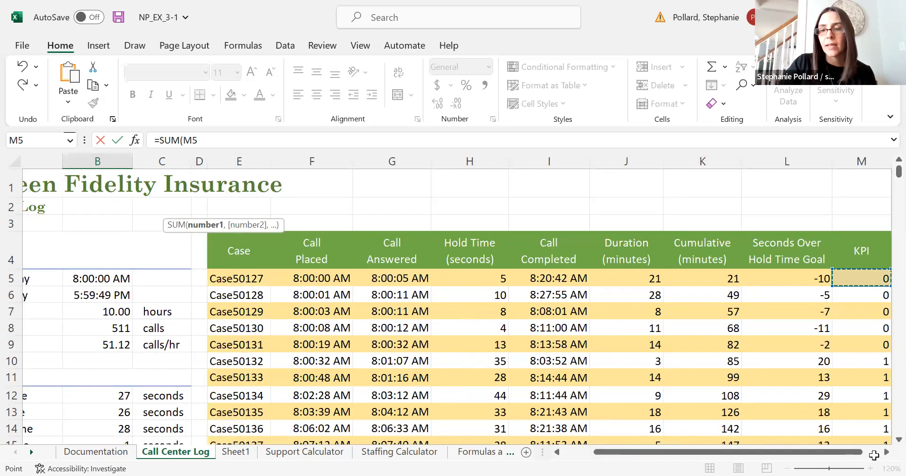
left_click_drag(874, 455, 876, 461)
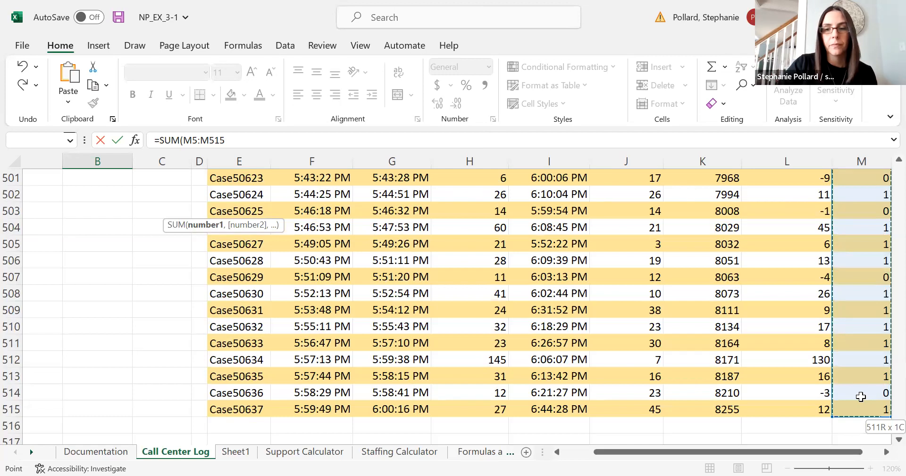
key("Escape")
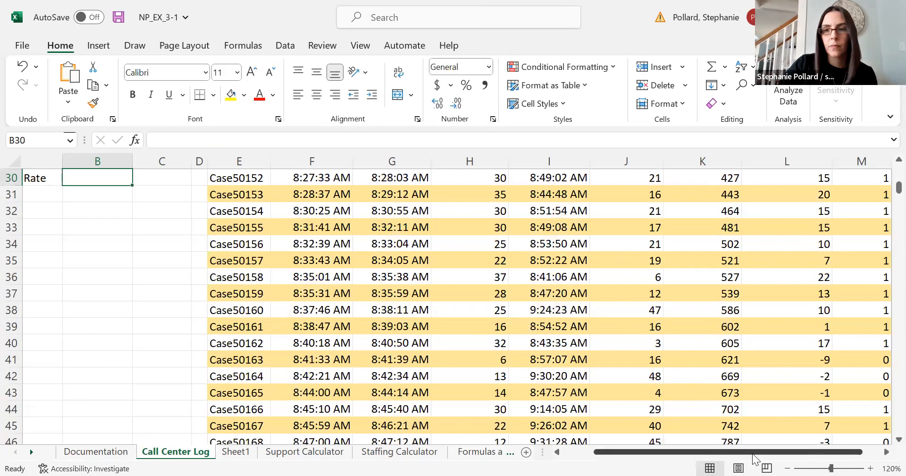
Calculate the Hold Time Failure Rate in B30 by dividing hold times above goal by total calls, =B29/B8.
scroll(884, 202, "left", 2)
scroll(886, 191, "up", 4)
scroll(886, 189, "down", 2)
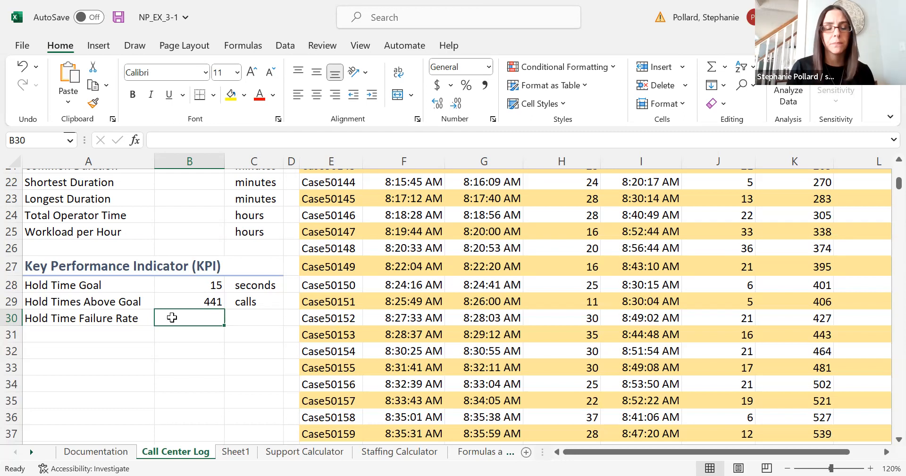
type("=")
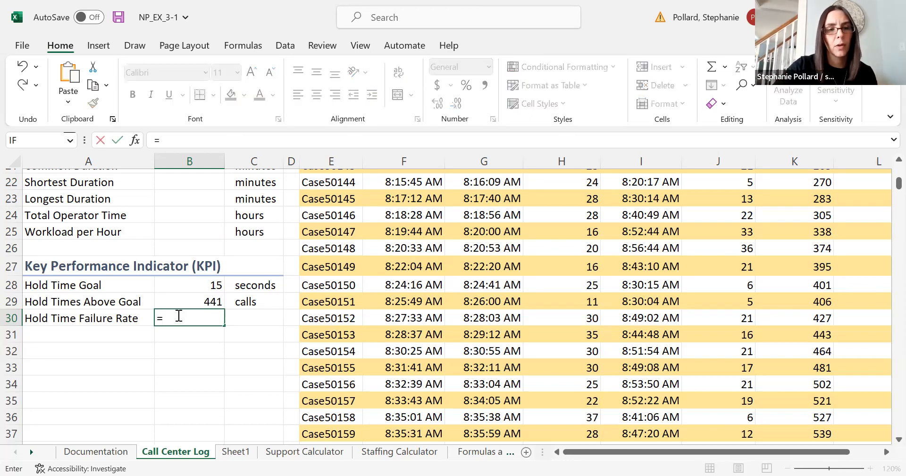
left_click(187, 303)
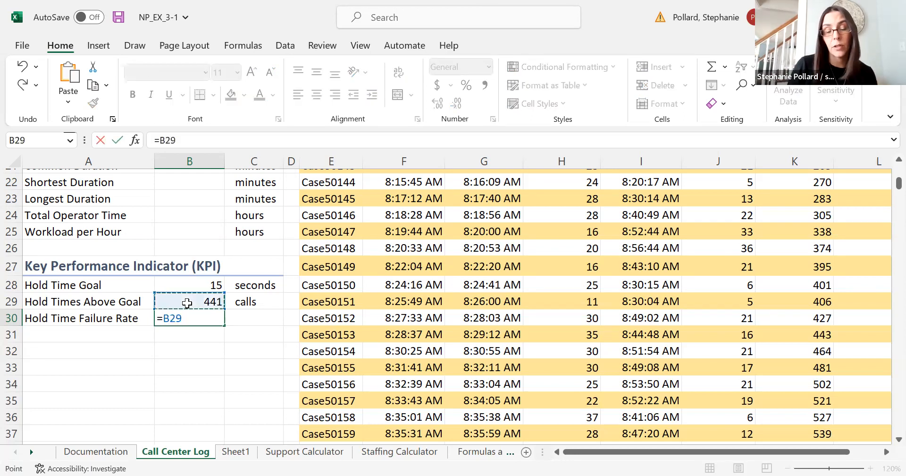
type("/")
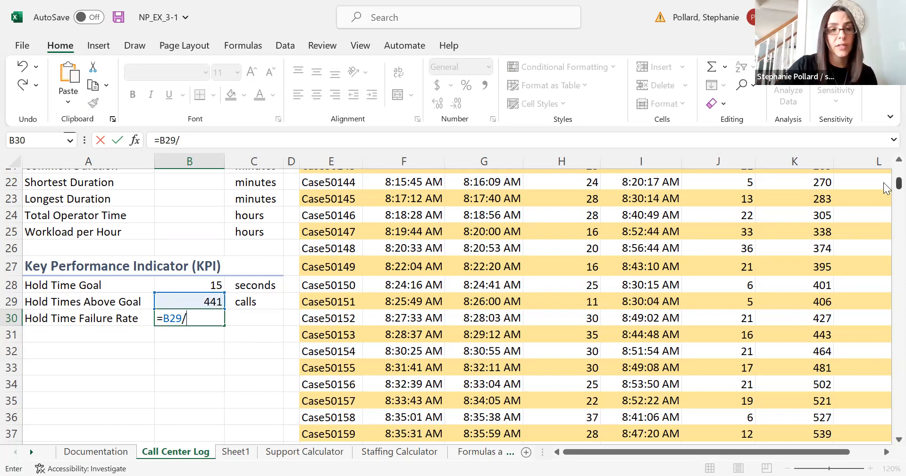
scroll(885, 184, "up", 5)
scroll(884, 173, "up", 2)
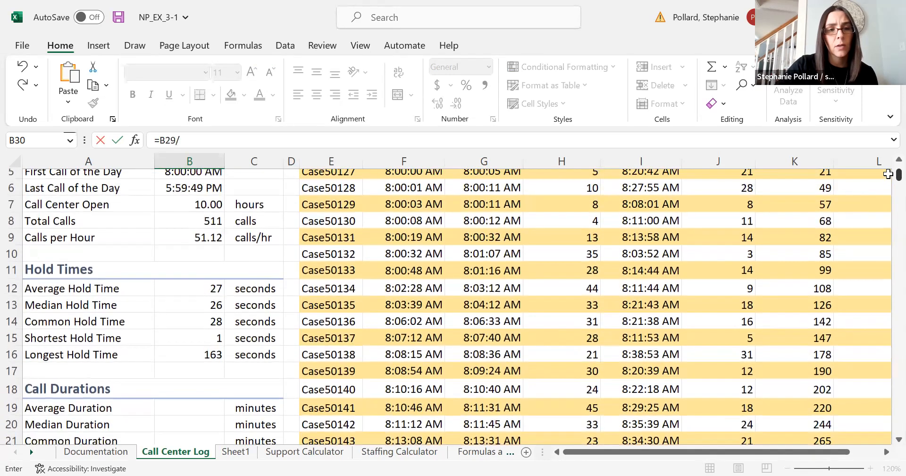
left_click(193, 222)
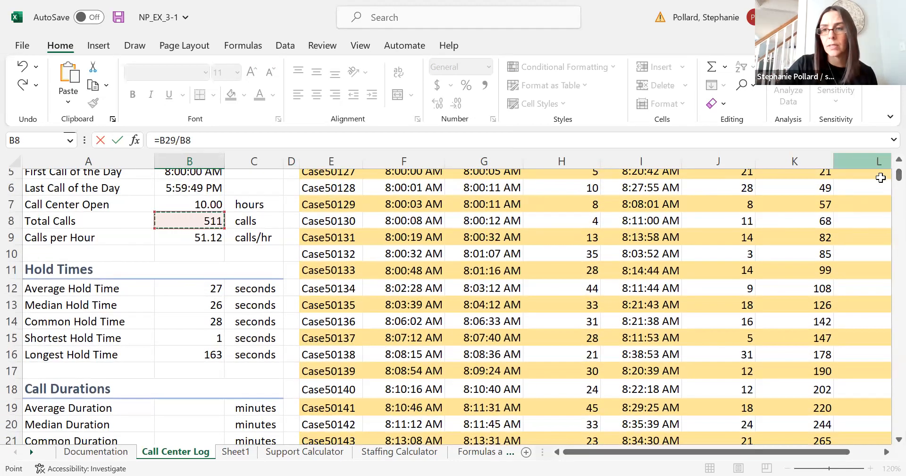
scroll(886, 184, "down", 5)
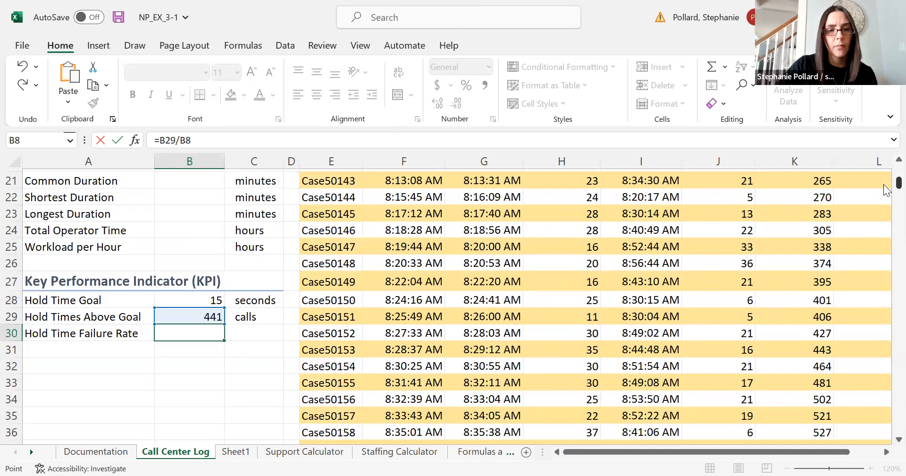
key("Return")
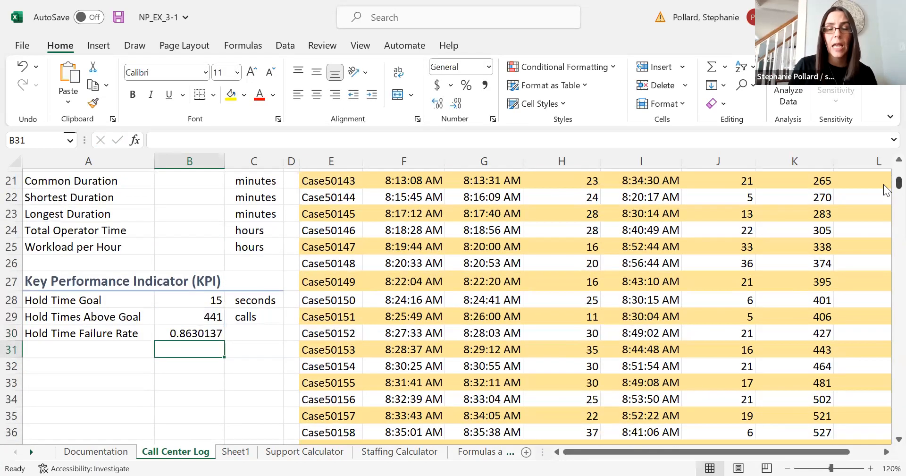
Format the Hold Time Failure Rate in B30 with the Percentage number format.
left_click(195, 334)
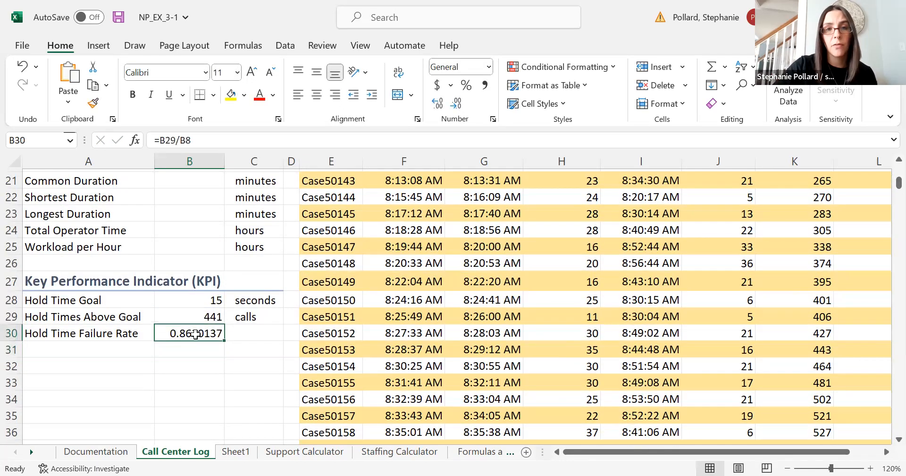
left_click(489, 67)
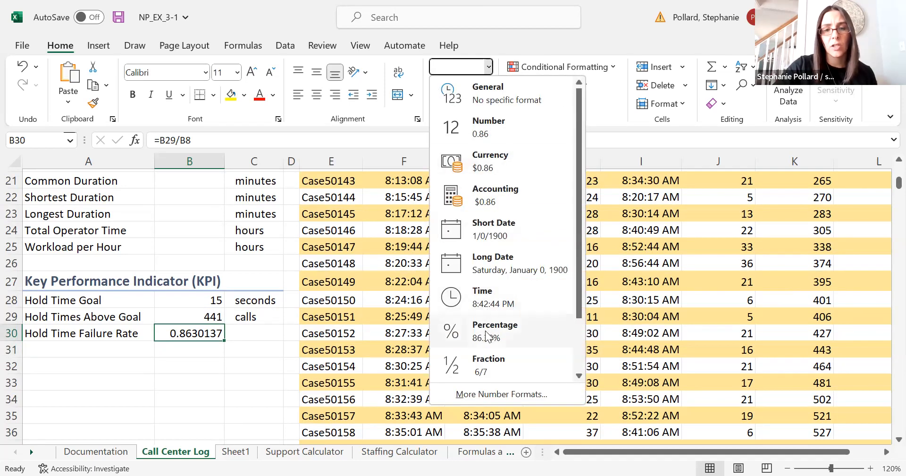
left_click(519, 331)
left_click(215, 352)
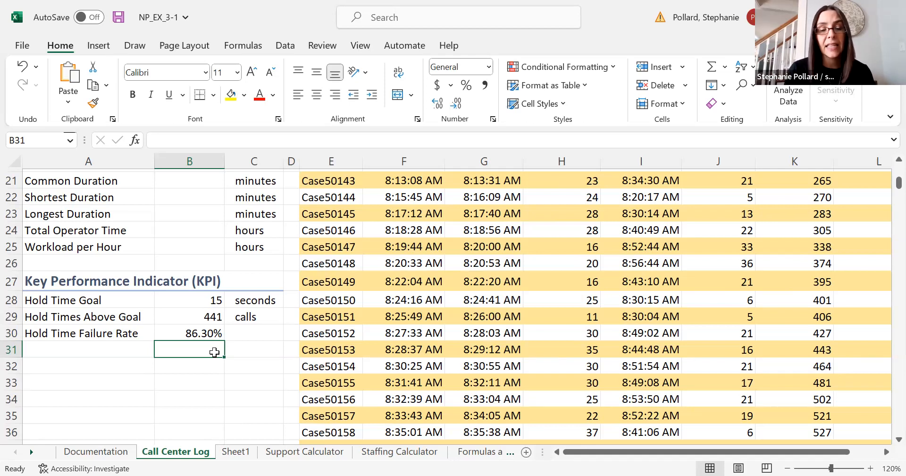
Adjust the decimals of the failure rate in B30 to display a whole percentage with no decimal places.
left_click(211, 333)
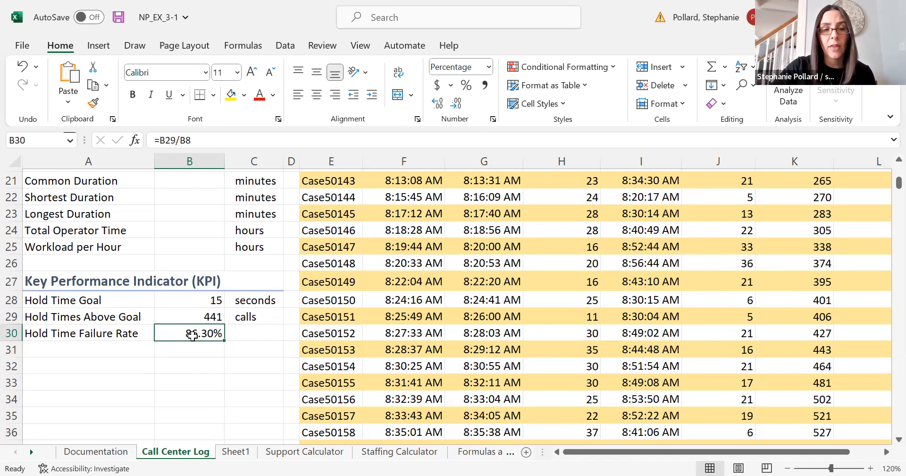
left_click(437, 104)
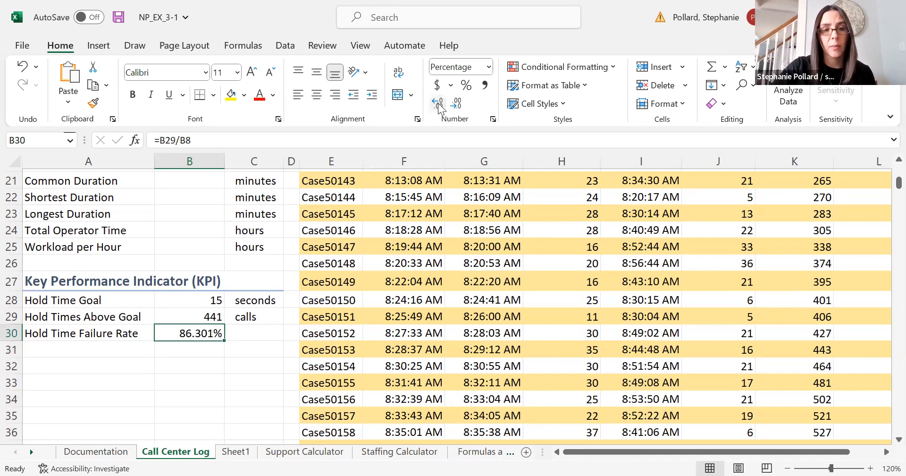
left_click(457, 105)
left_click(457, 105)
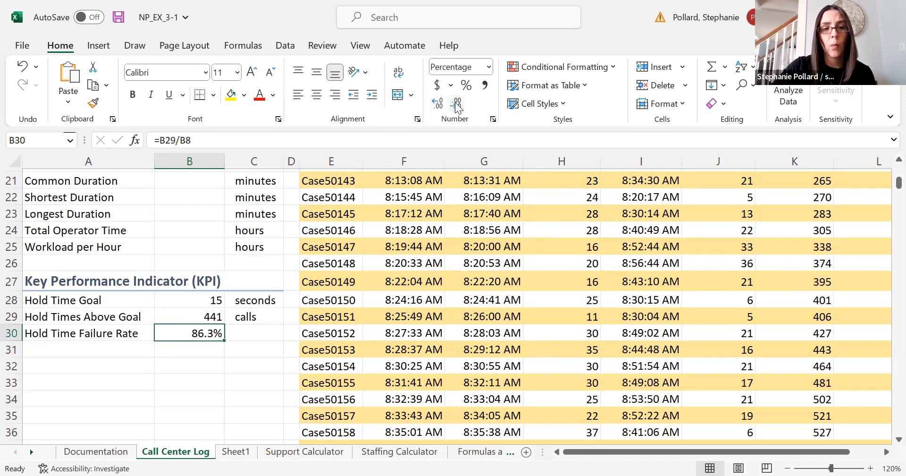
left_click(457, 105)
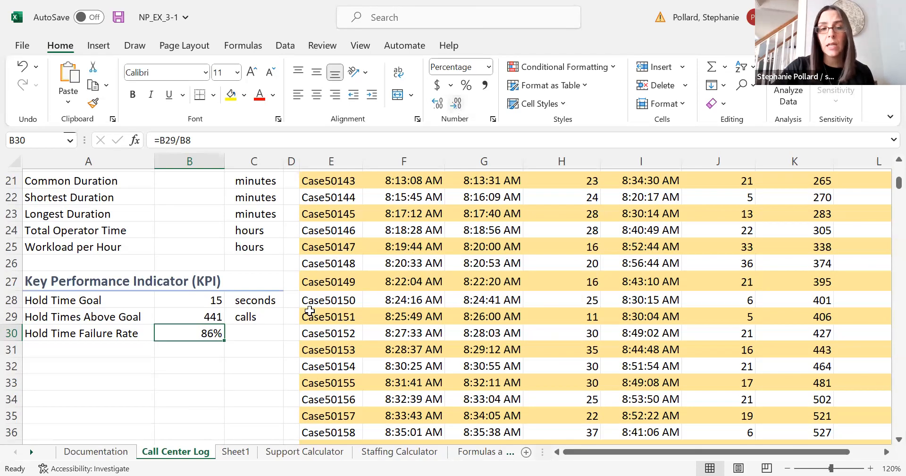
left_click(247, 360)
left_click(190, 337)
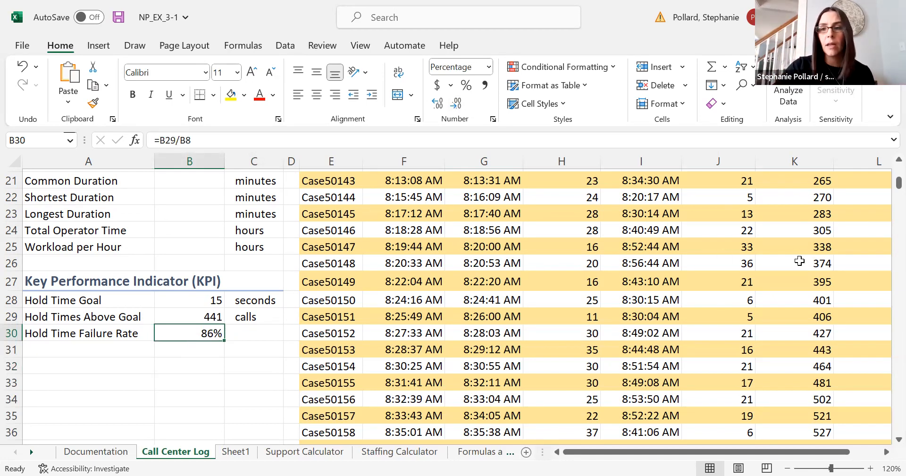
scroll(886, 189, "up", 6)
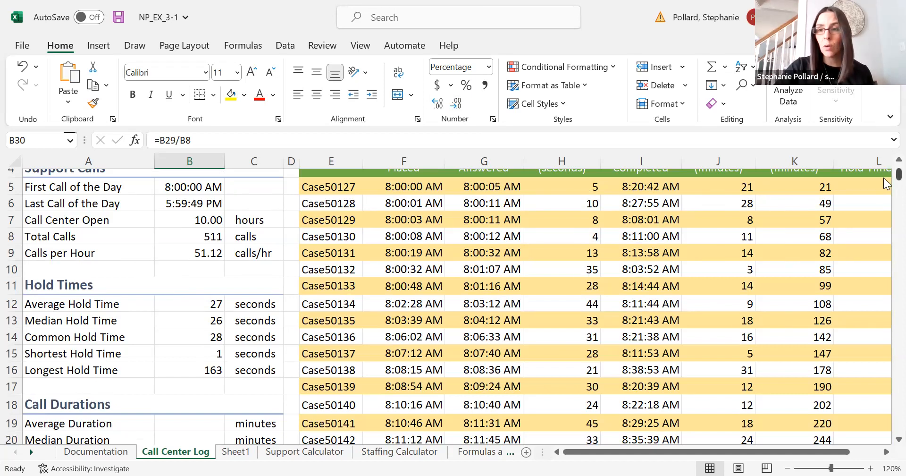
scroll(886, 185, "down", 3)
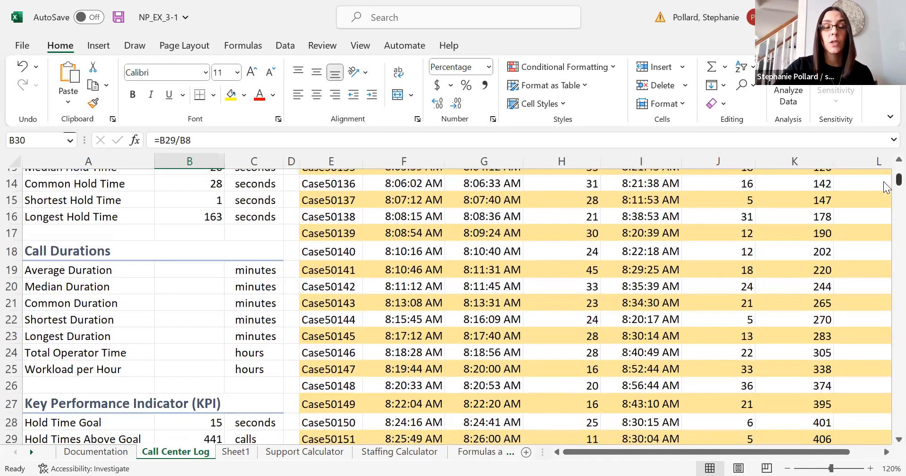
scroll(886, 187, "down", 1)
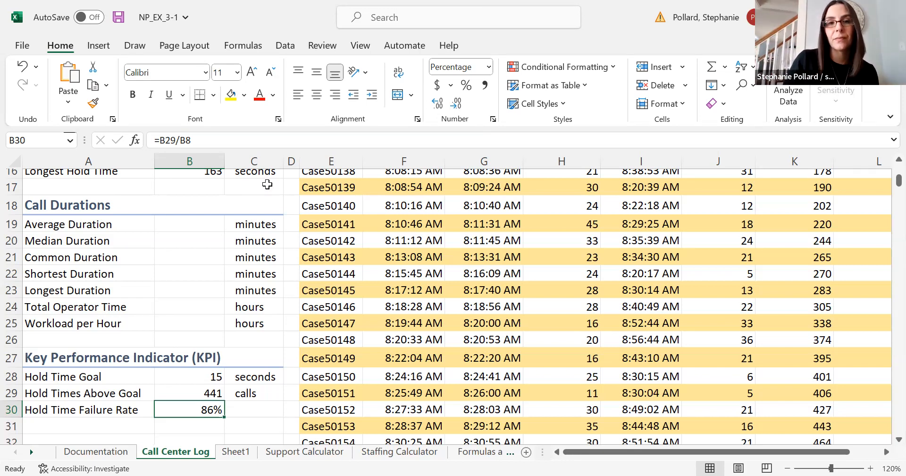
key("alt+Tab")
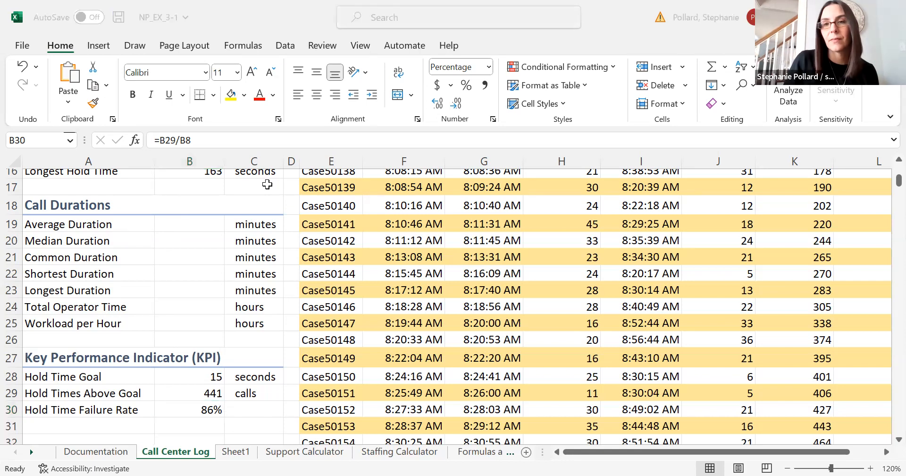